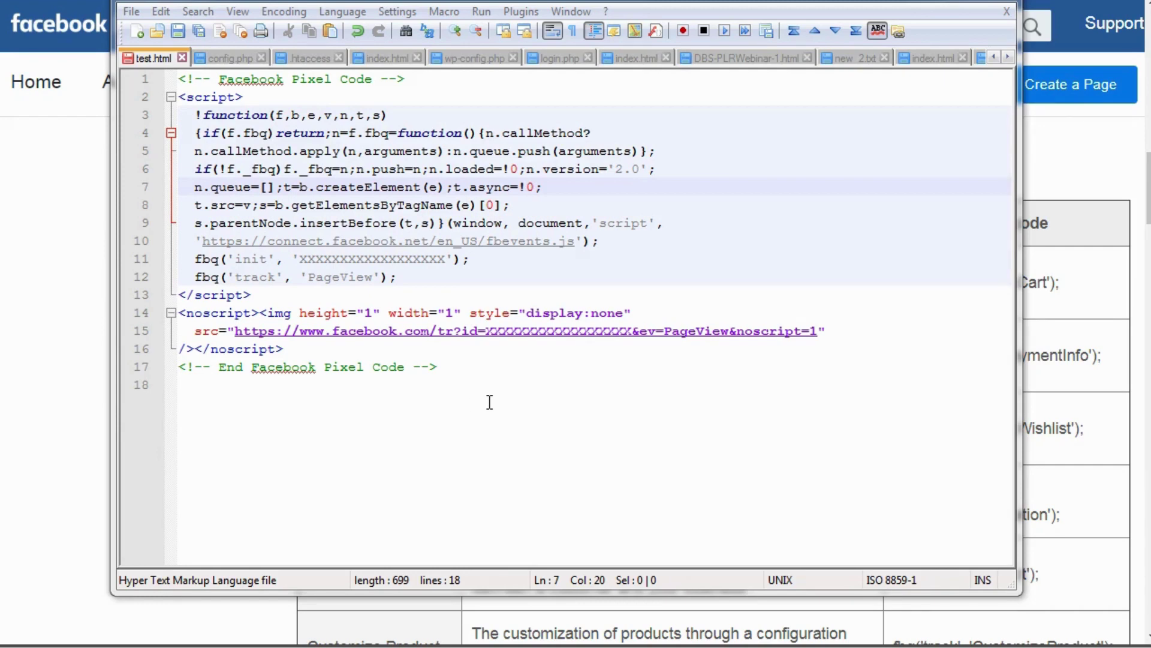
# Step: Examine the base Facebook Pixel code in test.html, marking the whole snippet and the placeholder pixel ID in the init line
pyautogui.moveTo(490, 401); pyautogui.dragTo(179, 78)
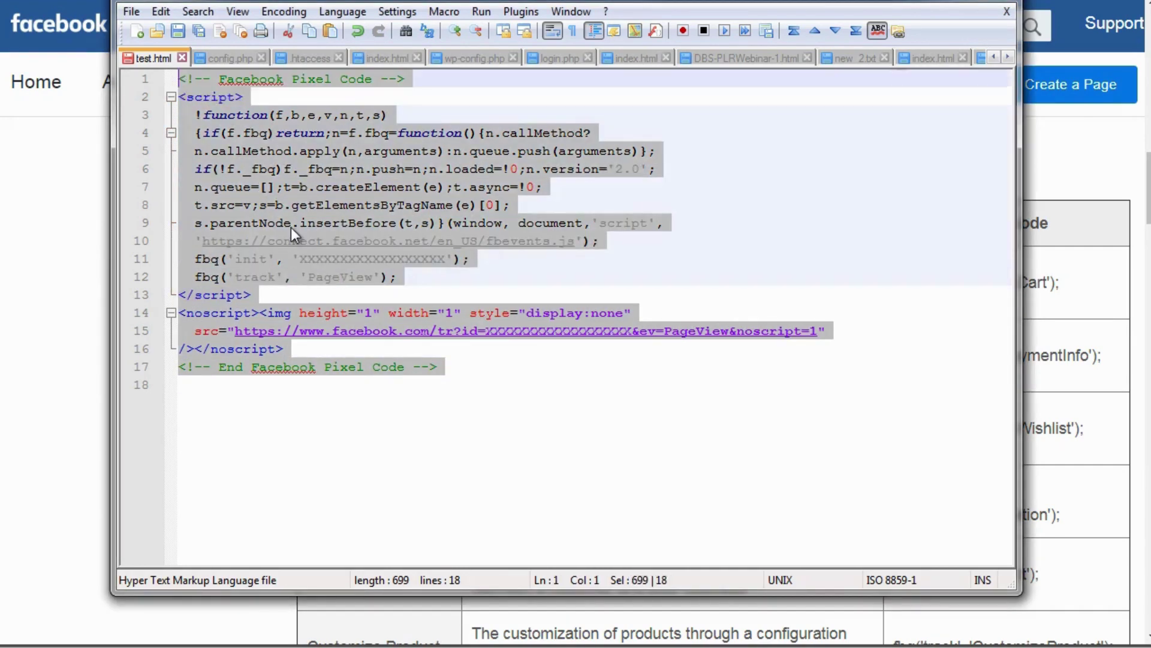
pyautogui.click(291, 206)
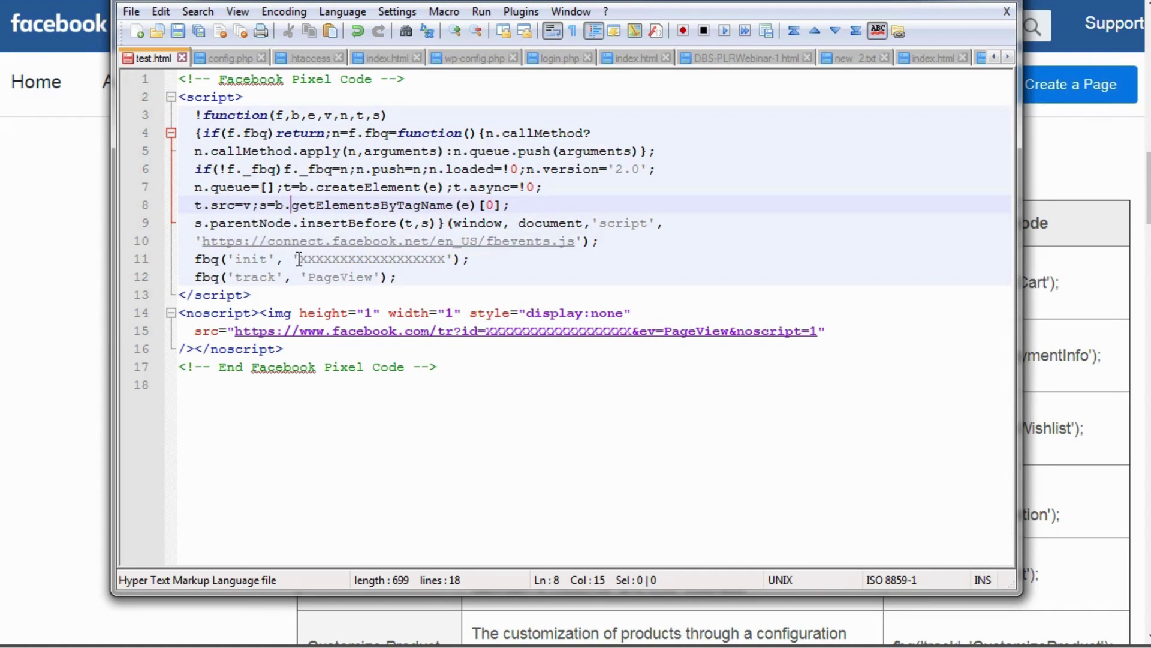
pyautogui.moveTo(298, 259); pyautogui.dragTo(446, 260)
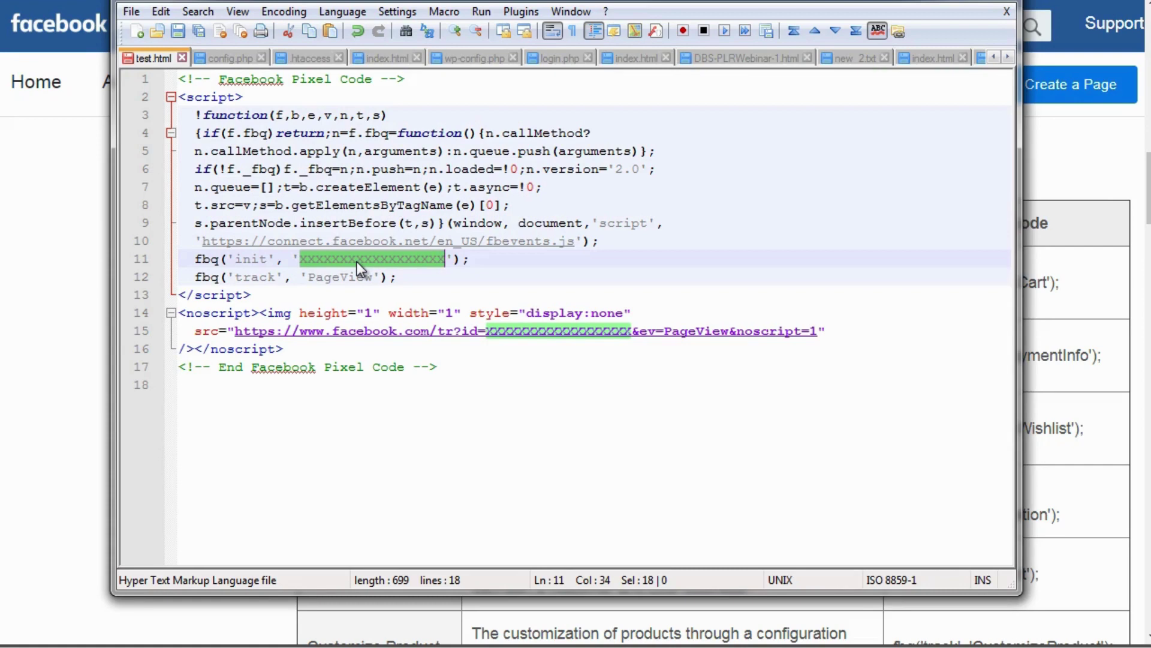
# Step: Switch to the Facebook help page and review the standard events for Add to cart, Add payment info, Complete registration and Contact
pyautogui.click(65, 201)
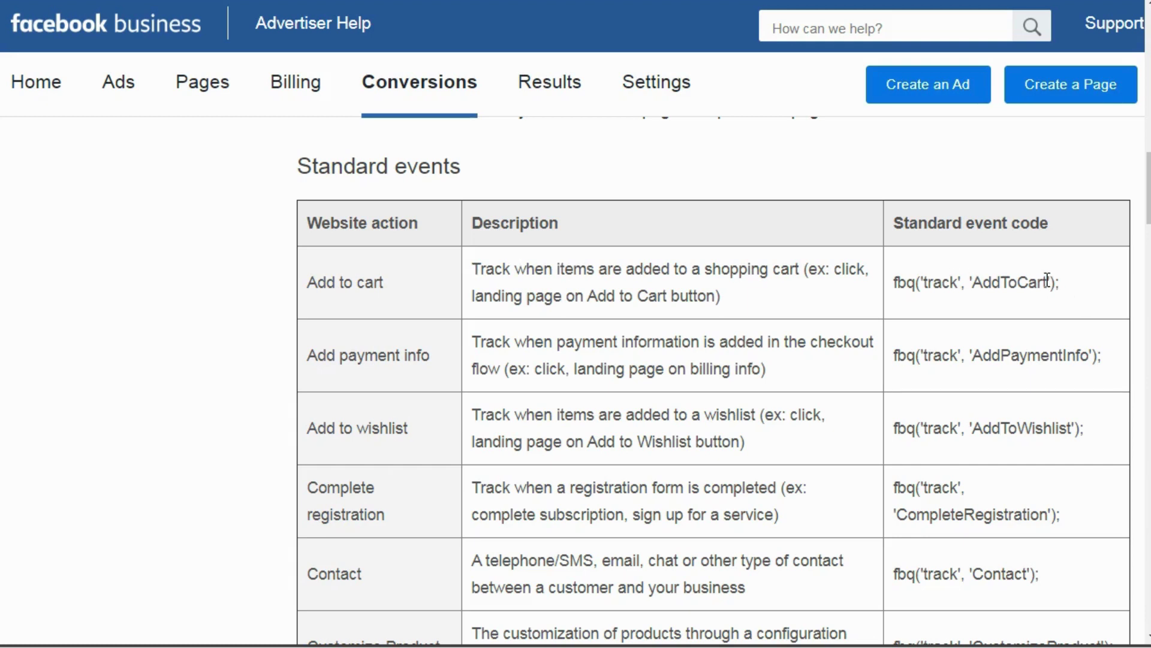
pyautogui.moveTo(1061, 282); pyautogui.dragTo(893, 282)
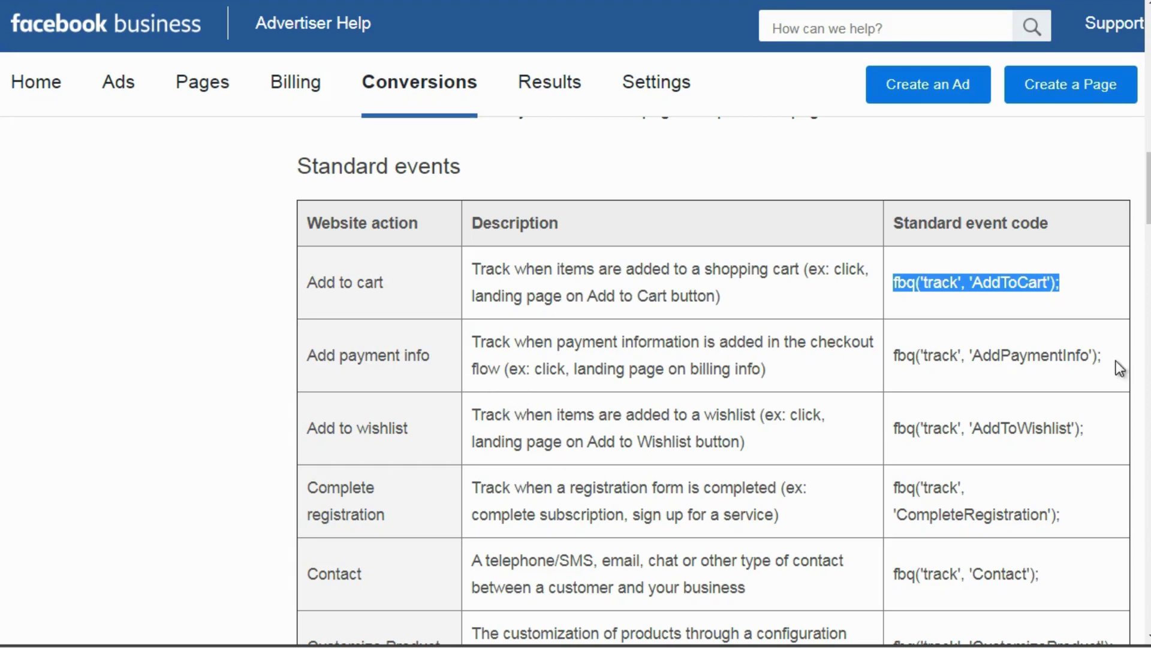
pyautogui.moveTo(1106, 357); pyautogui.dragTo(890, 357)
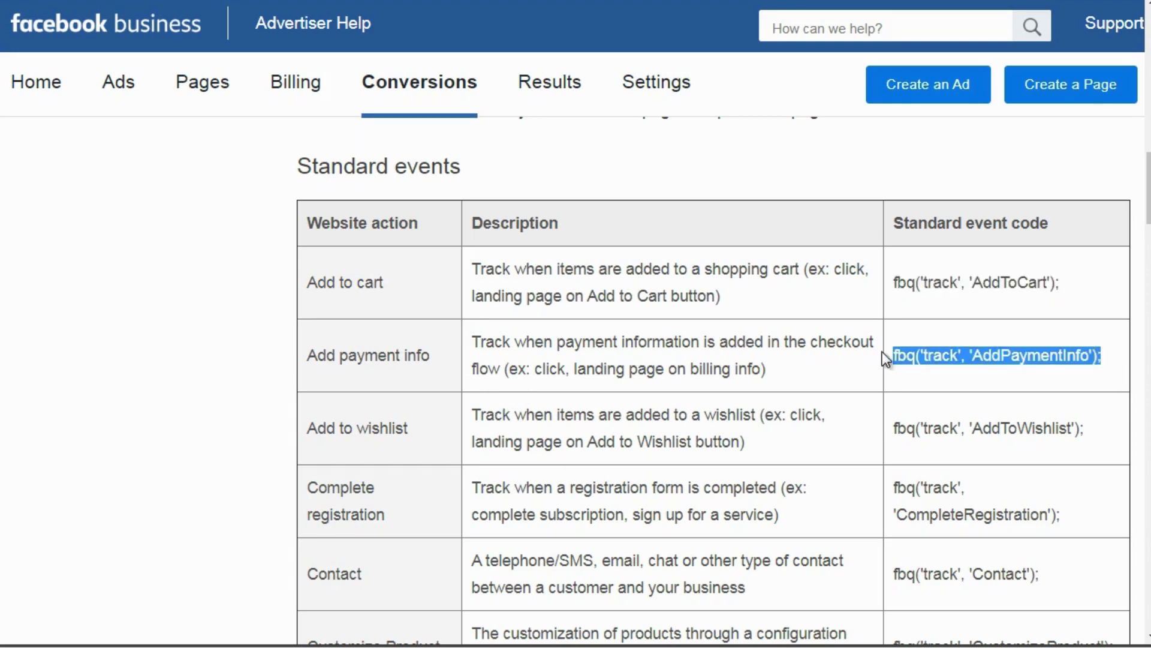
pyautogui.scroll(-3, 886, 347)
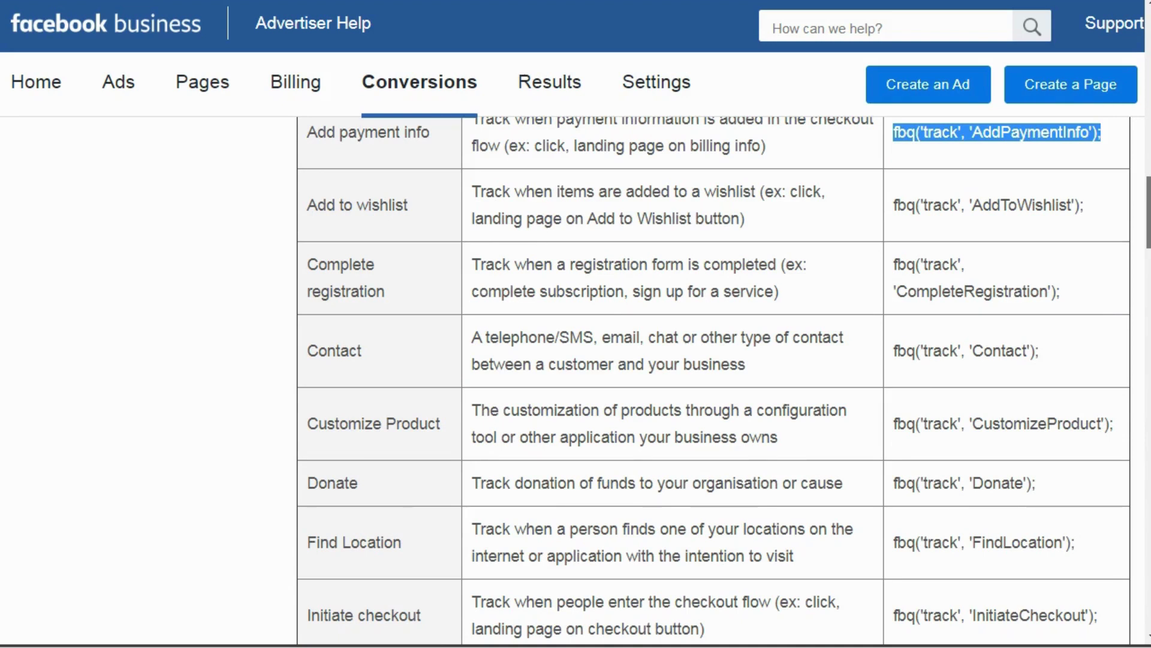
pyautogui.scroll(-1, 713, 380)
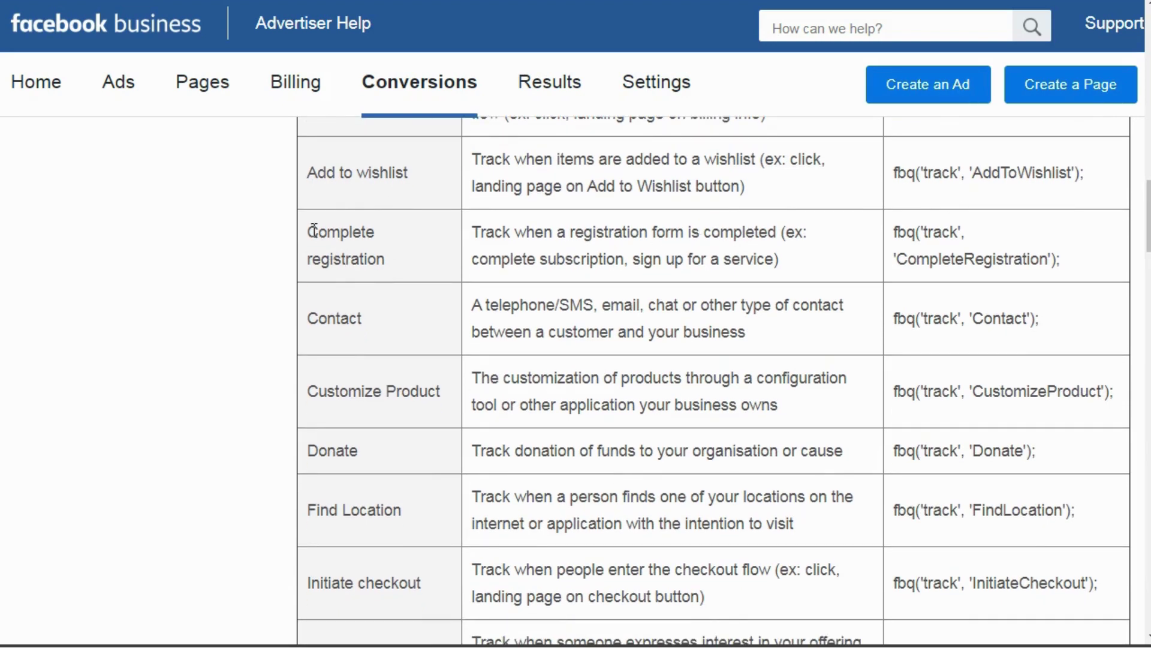
pyautogui.moveTo(309, 231); pyautogui.dragTo(373, 260)
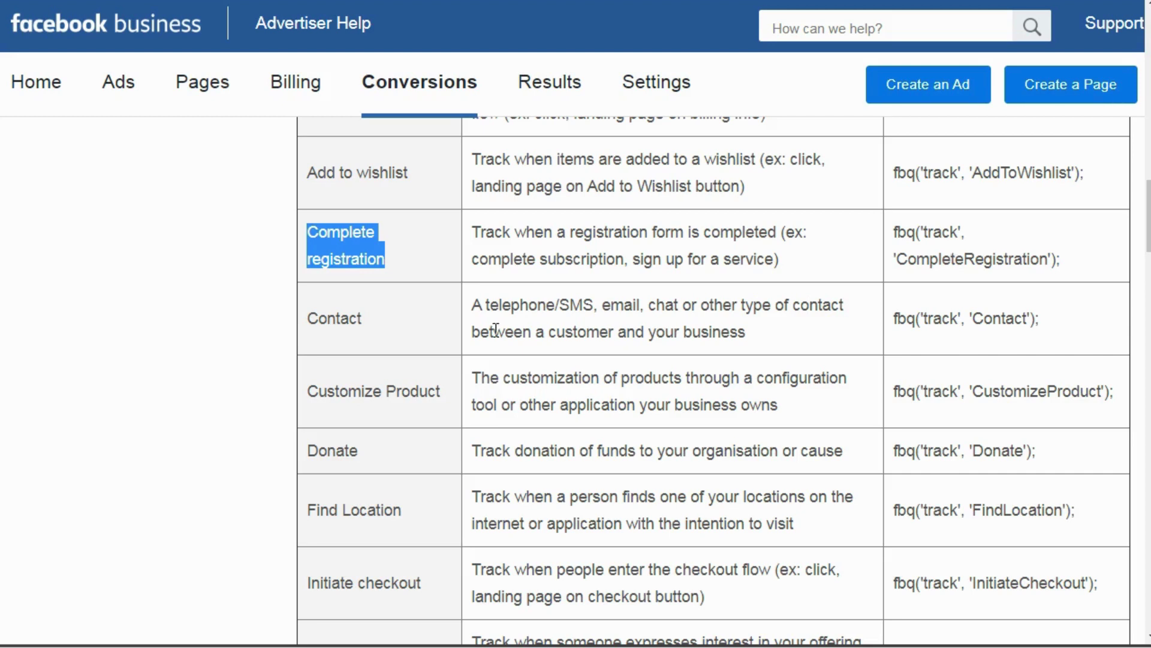
pyautogui.moveTo(304, 318); pyautogui.dragTo(369, 319)
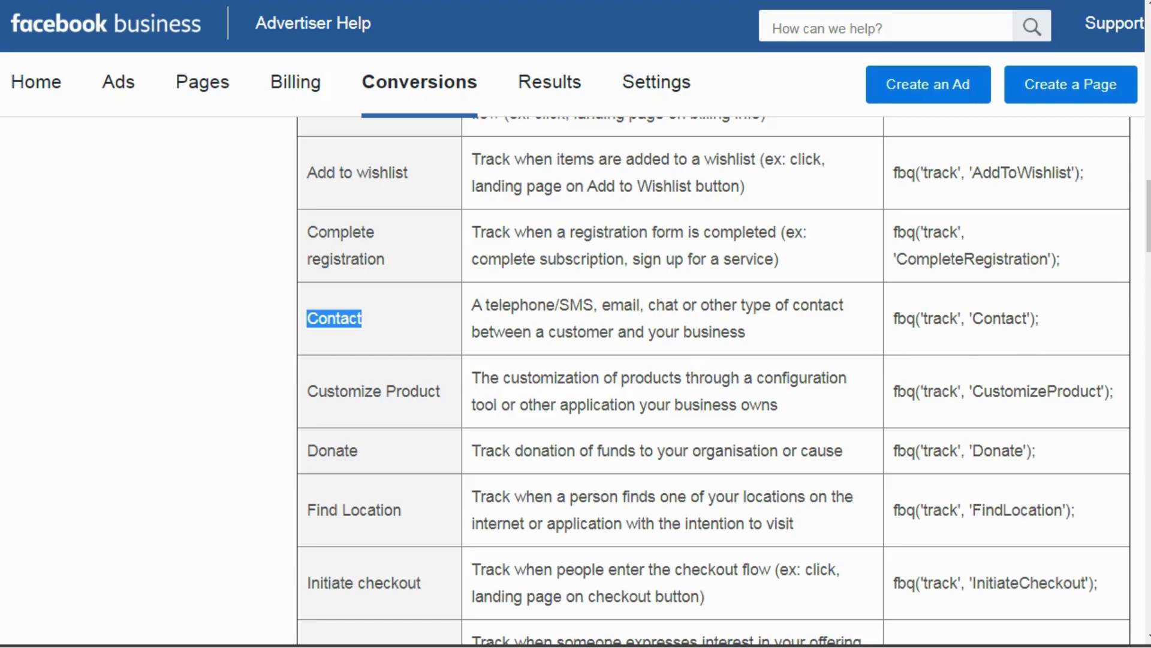
# Step: Find the Lead event in the standard events table and examine its event code
pyautogui.moveTo(1148, 216); pyautogui.dragTo(1149, 245)
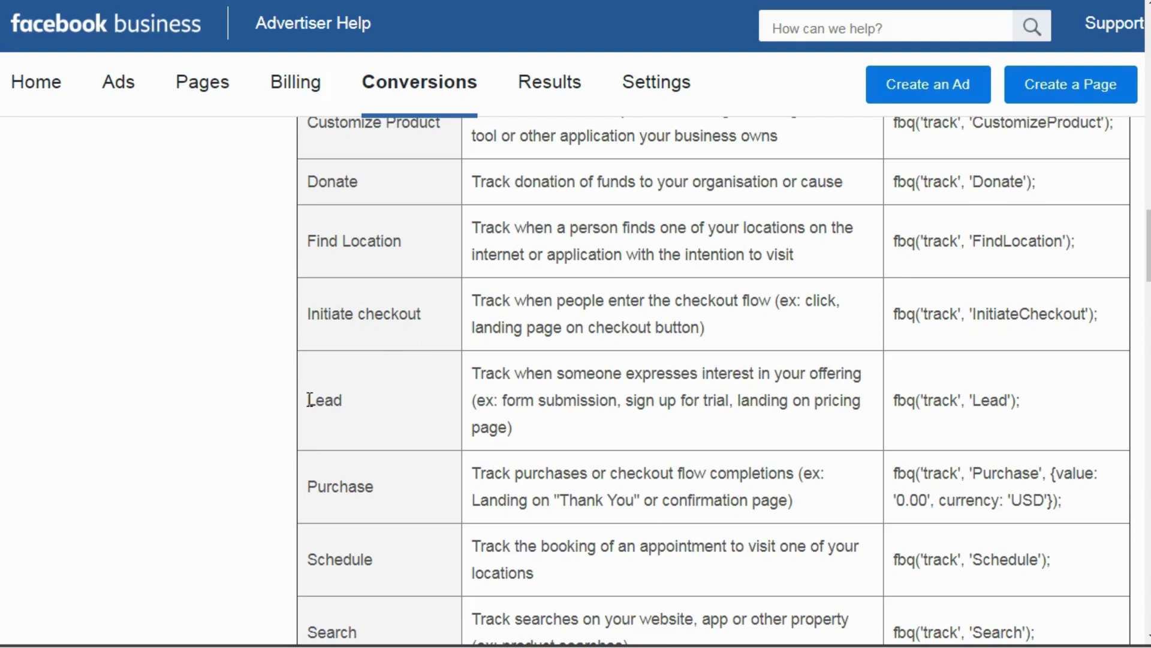
pyautogui.moveTo(309, 399); pyautogui.dragTo(343, 405)
pyautogui.moveTo(1022, 400); pyautogui.dragTo(884, 412)
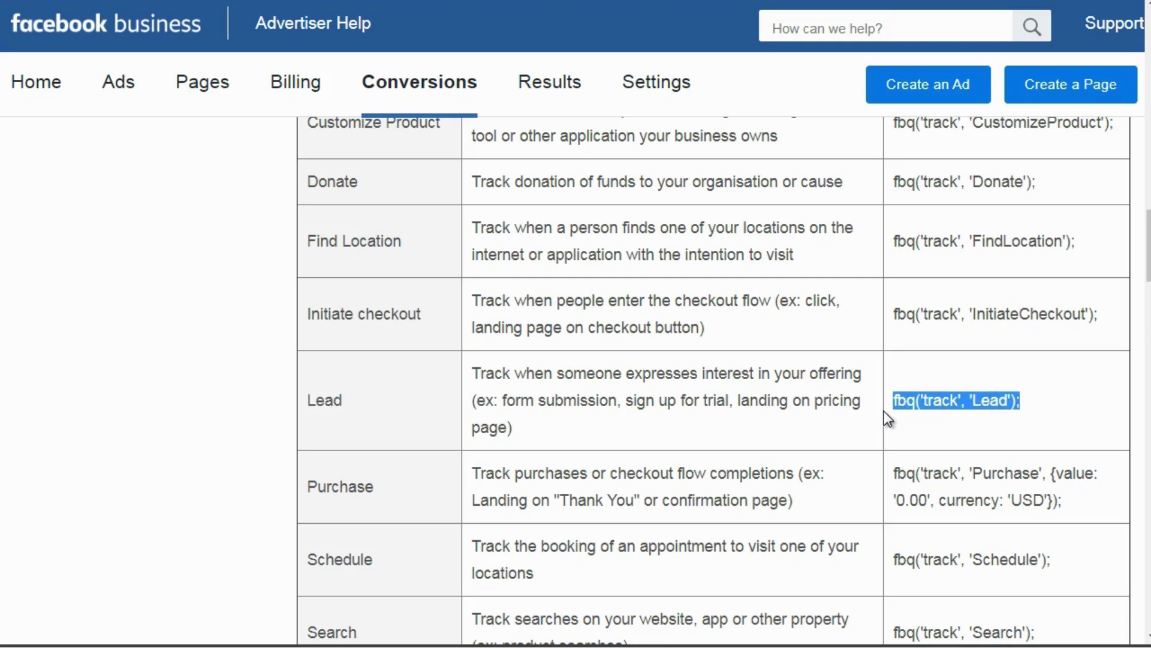
# Step: Examine the Purchase event code in the standard events table, including its currency and value parameters
pyautogui.scroll(-5, 884, 411)
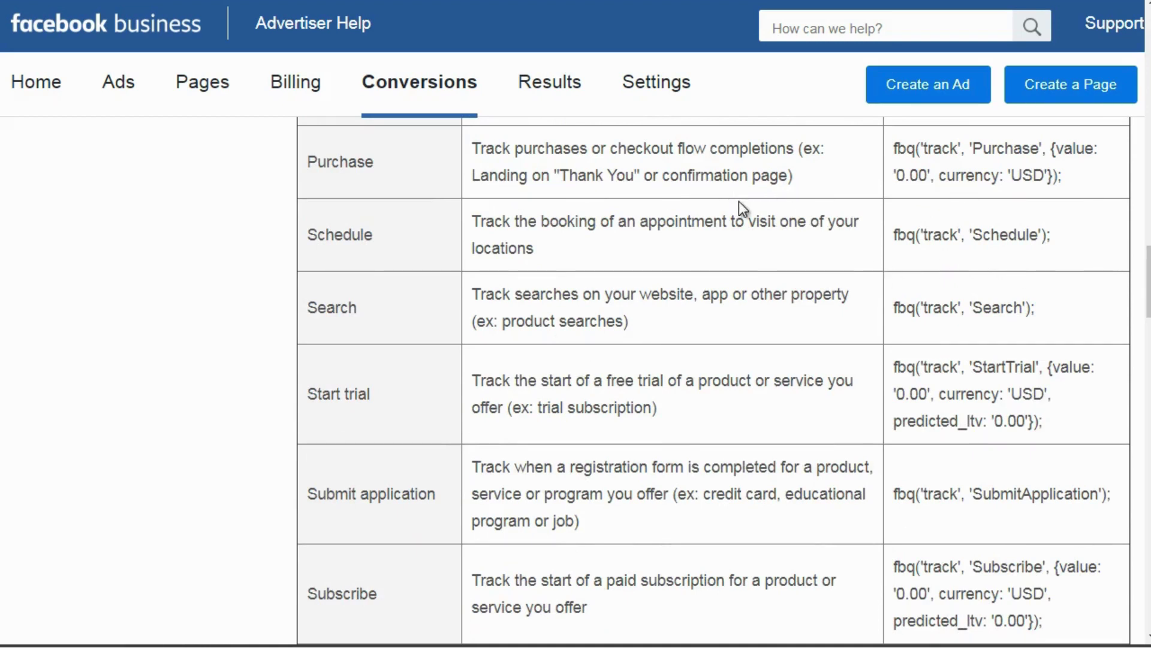
pyautogui.moveTo(1086, 174); pyautogui.dragTo(894, 147)
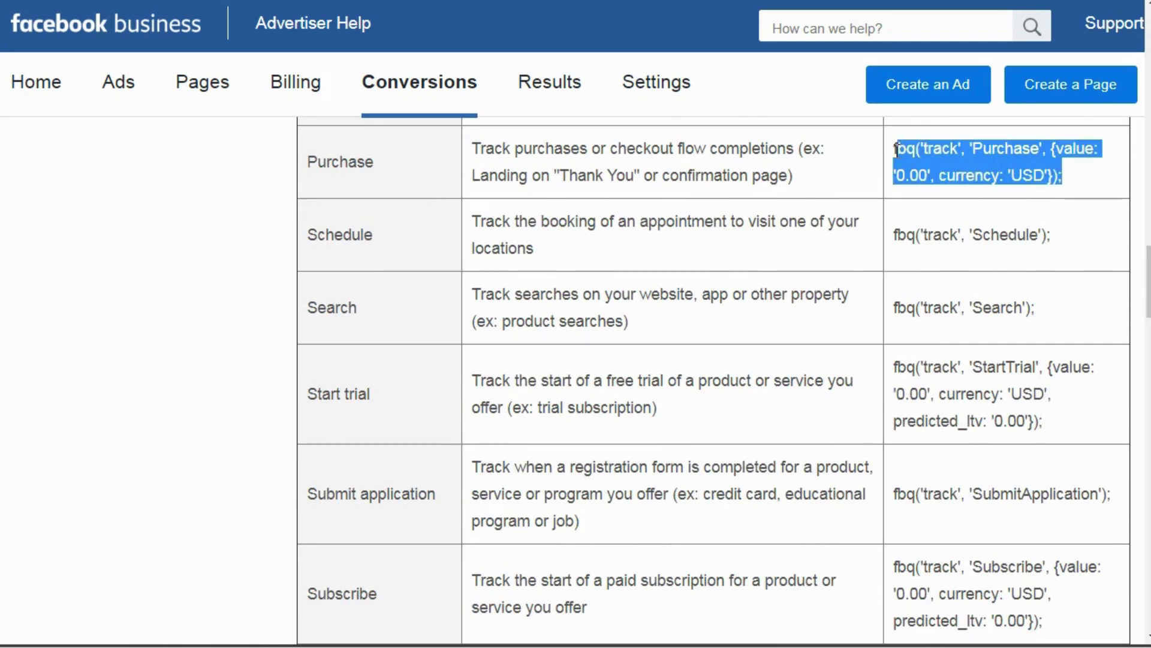
pyautogui.click(895, 147)
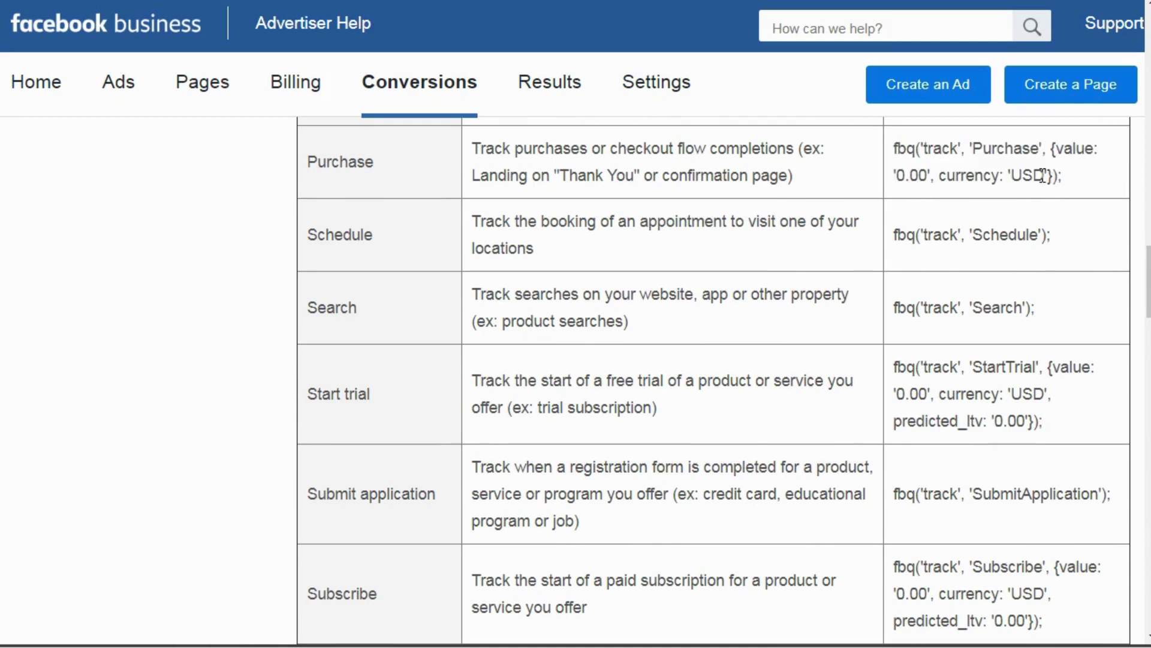
pyautogui.moveTo(1042, 174); pyautogui.dragTo(1018, 174)
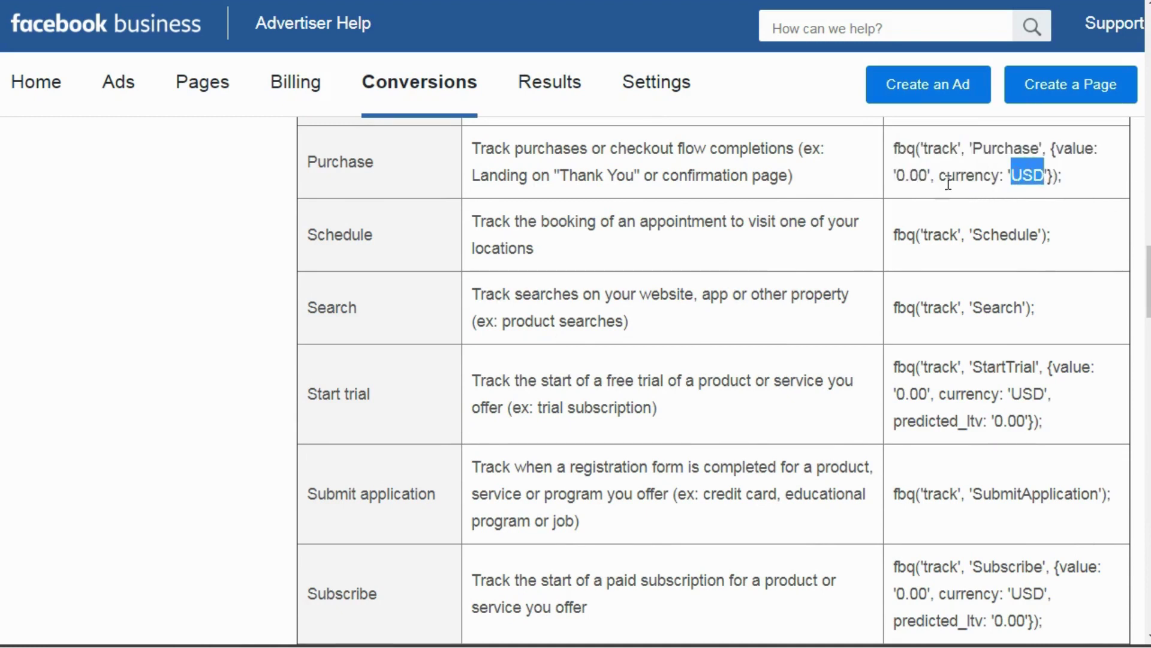
pyautogui.moveTo(928, 174); pyautogui.dragTo(898, 180)
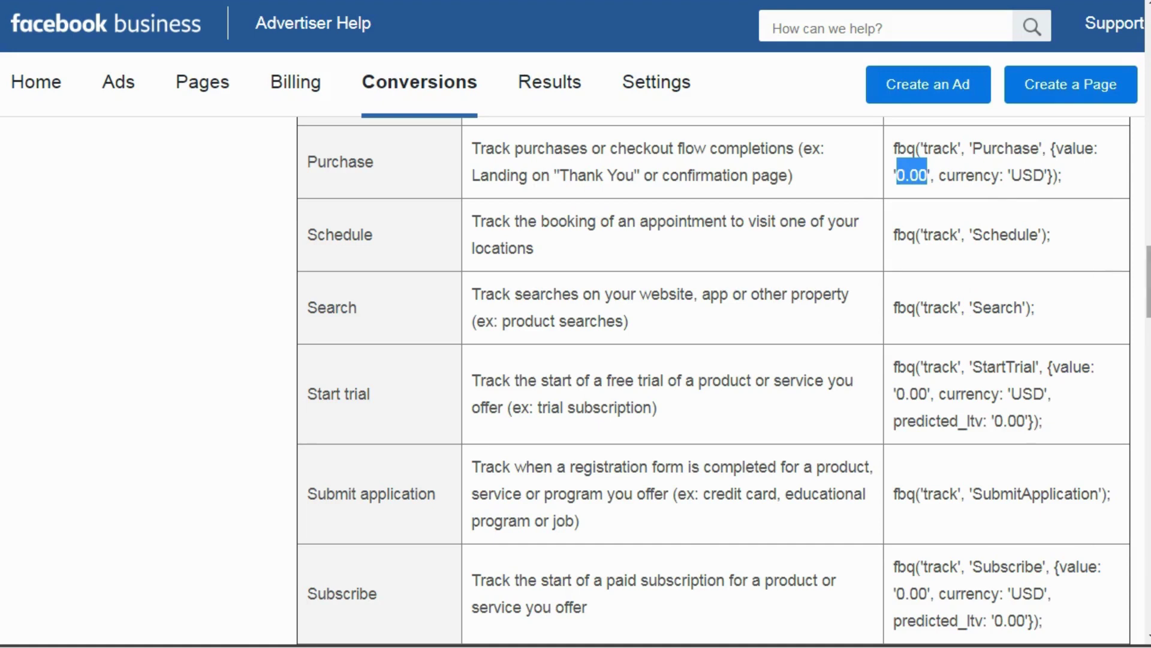
# Step: Copy the event code fbq('track', 'ViewContent'); from the View content row of the standard events table
pyautogui.moveTo(1148, 285); pyautogui.dragTo(1148, 310)
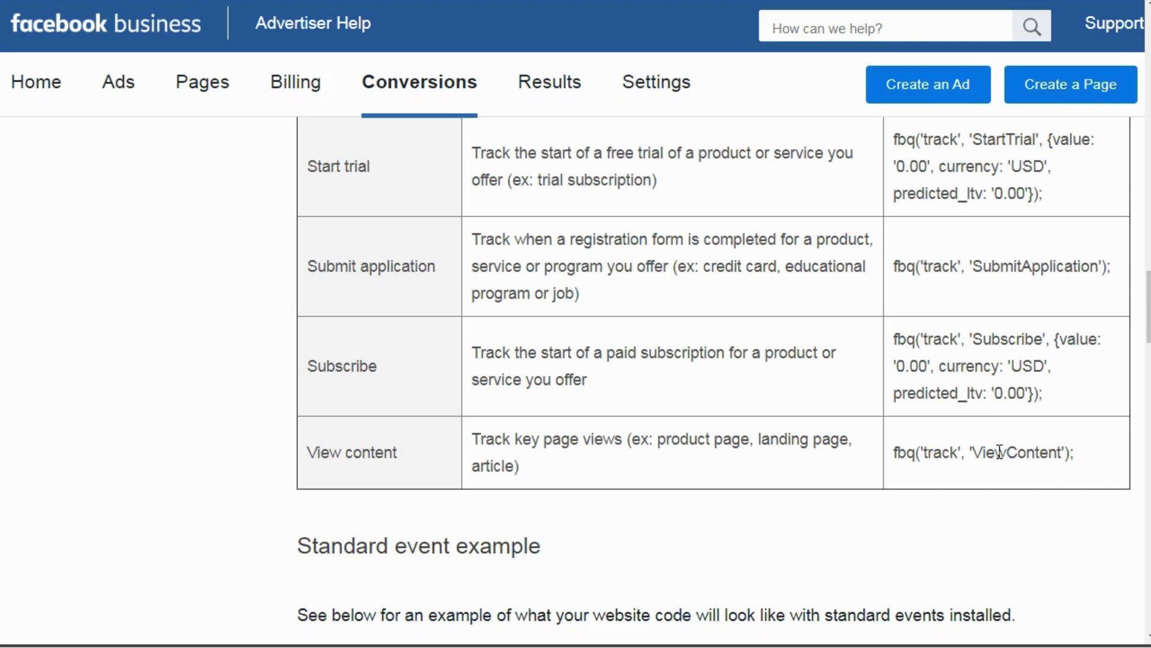
pyautogui.moveTo(1074, 455); pyautogui.dragTo(885, 454)
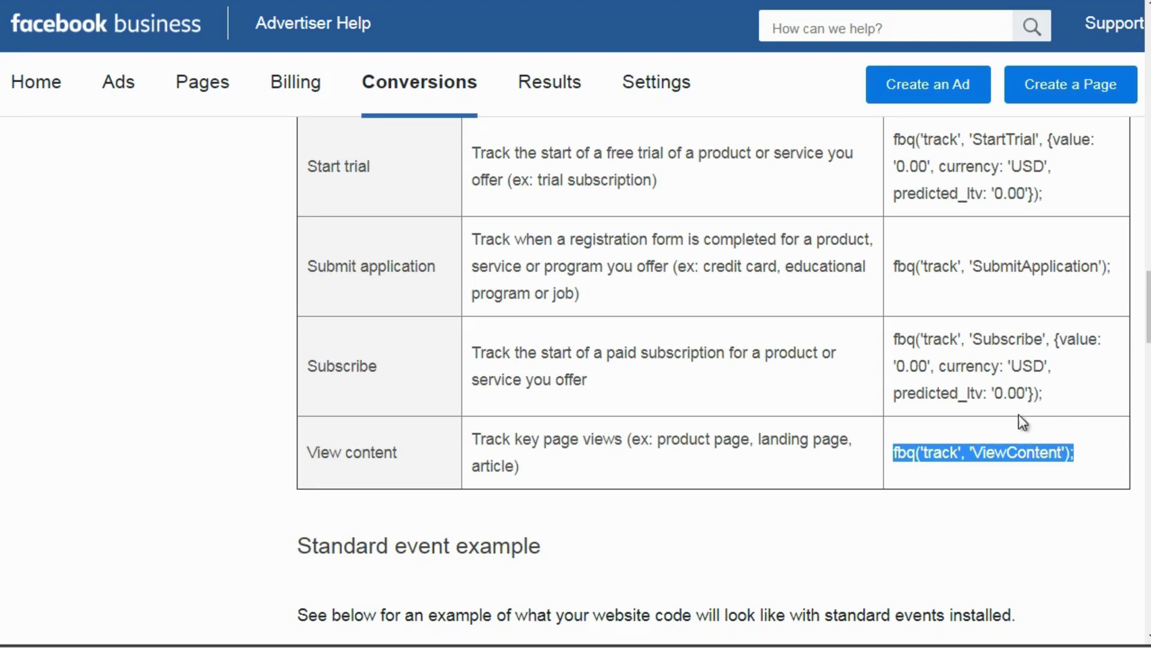
pyautogui.rightClick(952, 456)
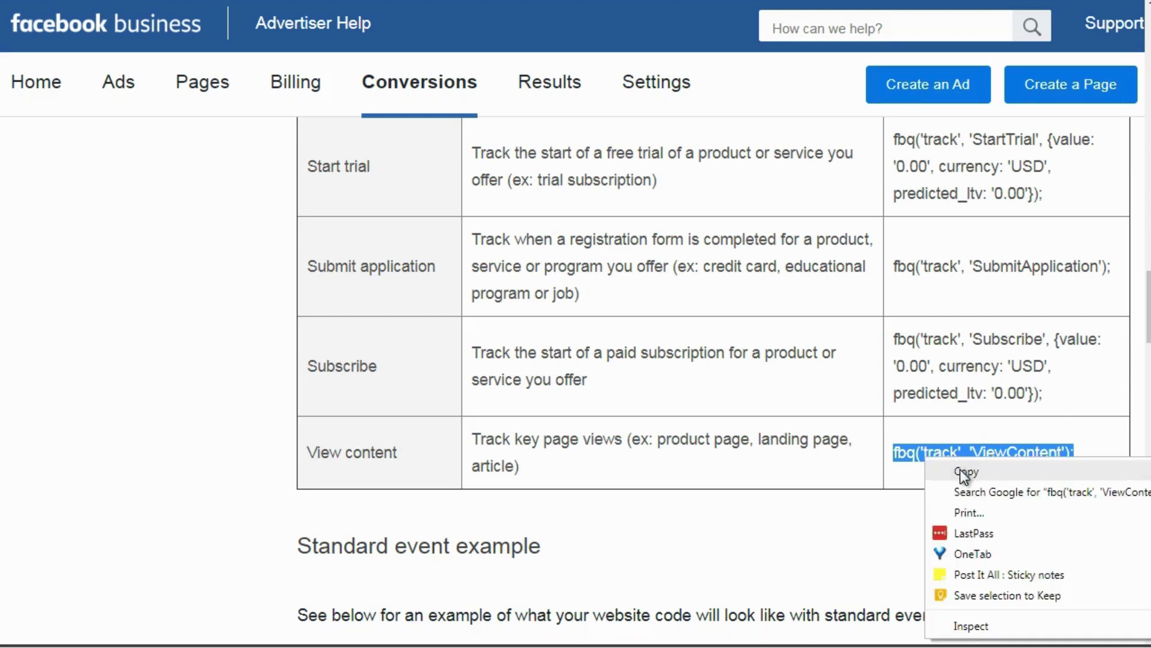
pyautogui.click(959, 469)
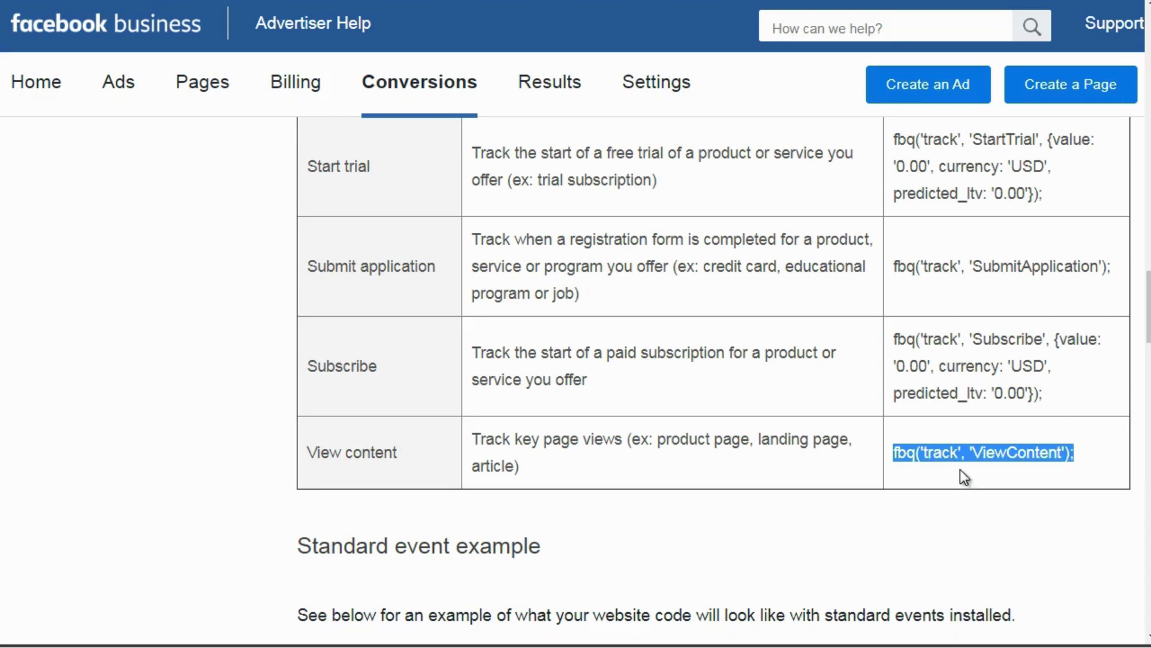
# Step: Switch to Notepad++ and paste the ViewContent event code on a new line below the PageView tracking line in test.html
pyautogui.click(534, 641)
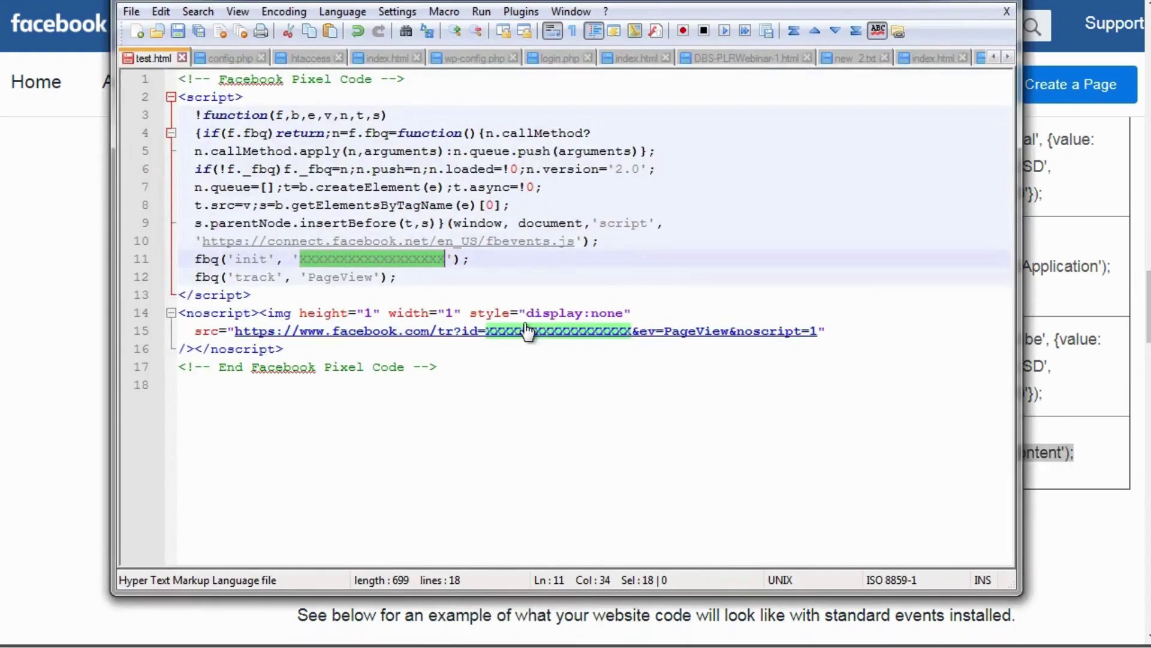
pyautogui.moveTo(489, 10); pyautogui.dragTo(491, 4)
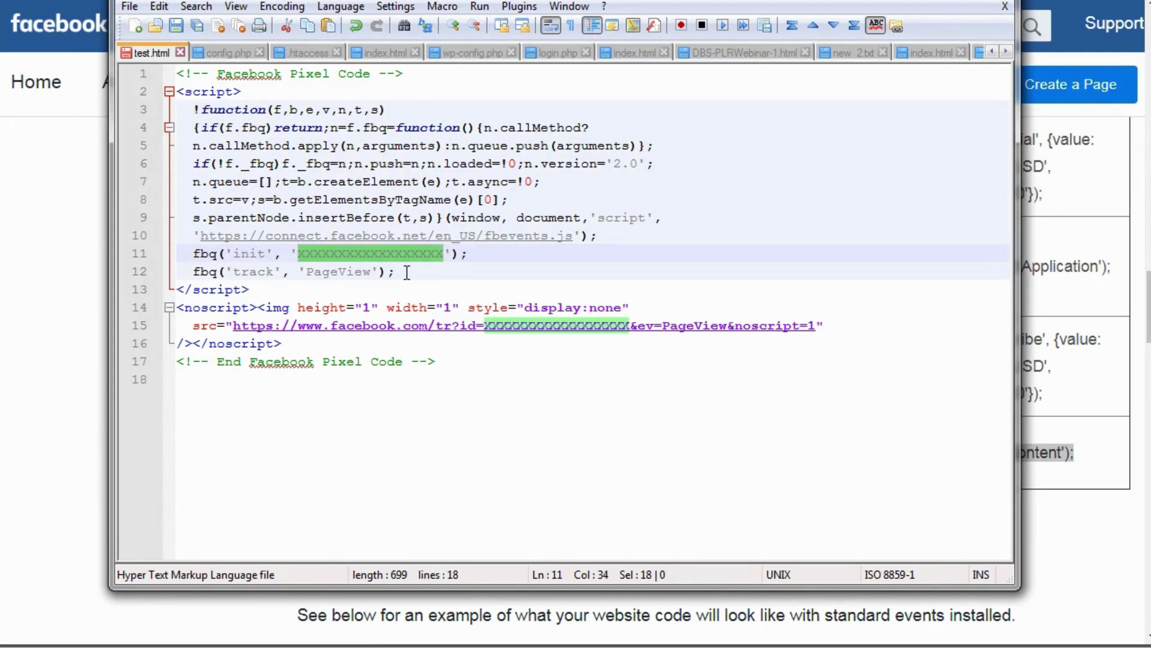
pyautogui.moveTo(395, 272); pyautogui.dragTo(177, 273)
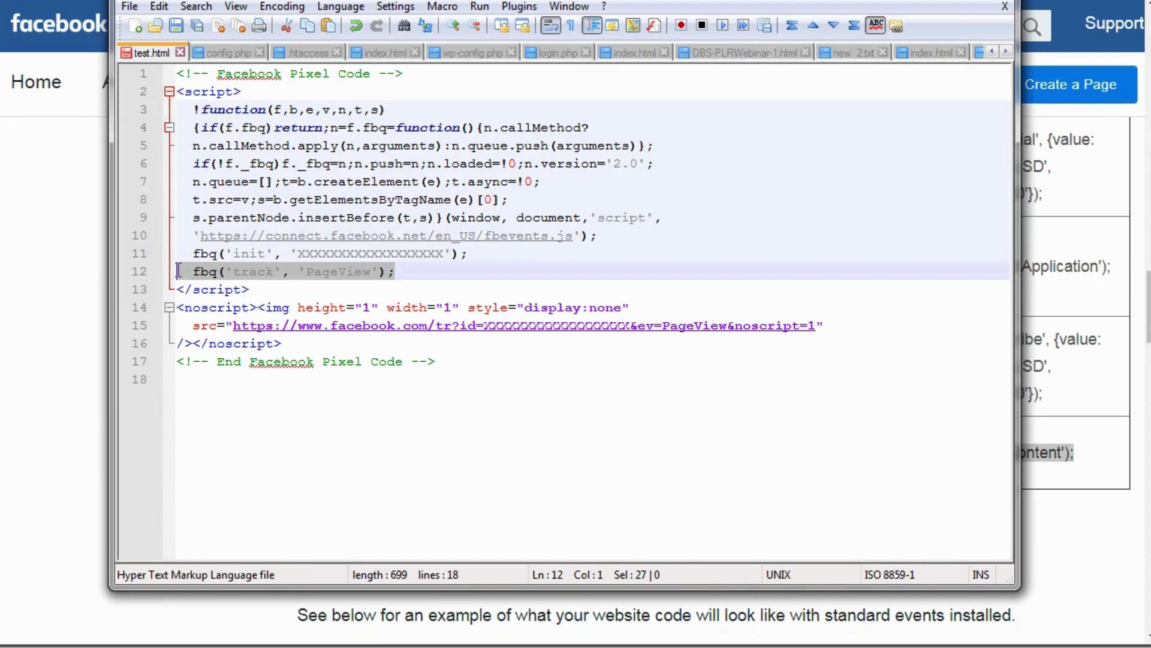
pyautogui.click(210, 273)
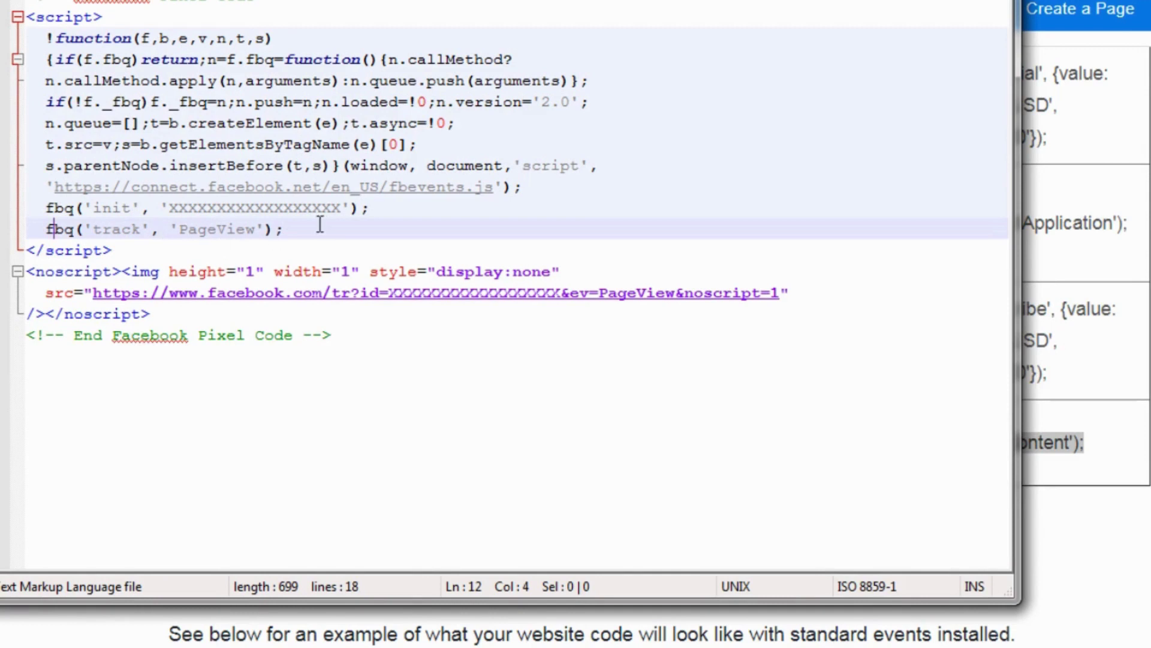
pyautogui.click(303, 237)
pyautogui.press('Return')
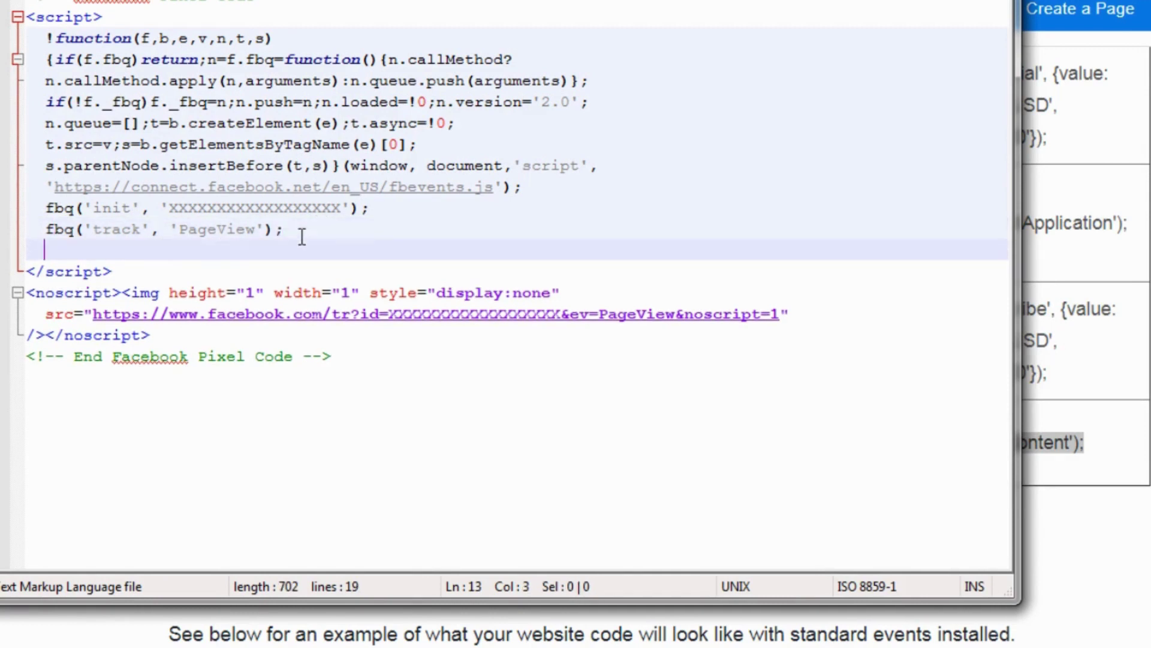
pyautogui.hotkey('ctrl', 'v')
# Step: Remove the extra indentation before the pasted ViewContent line to align it with the line above
pyautogui.press('Left')
pyautogui.press('Left')
pyautogui.press('Left')
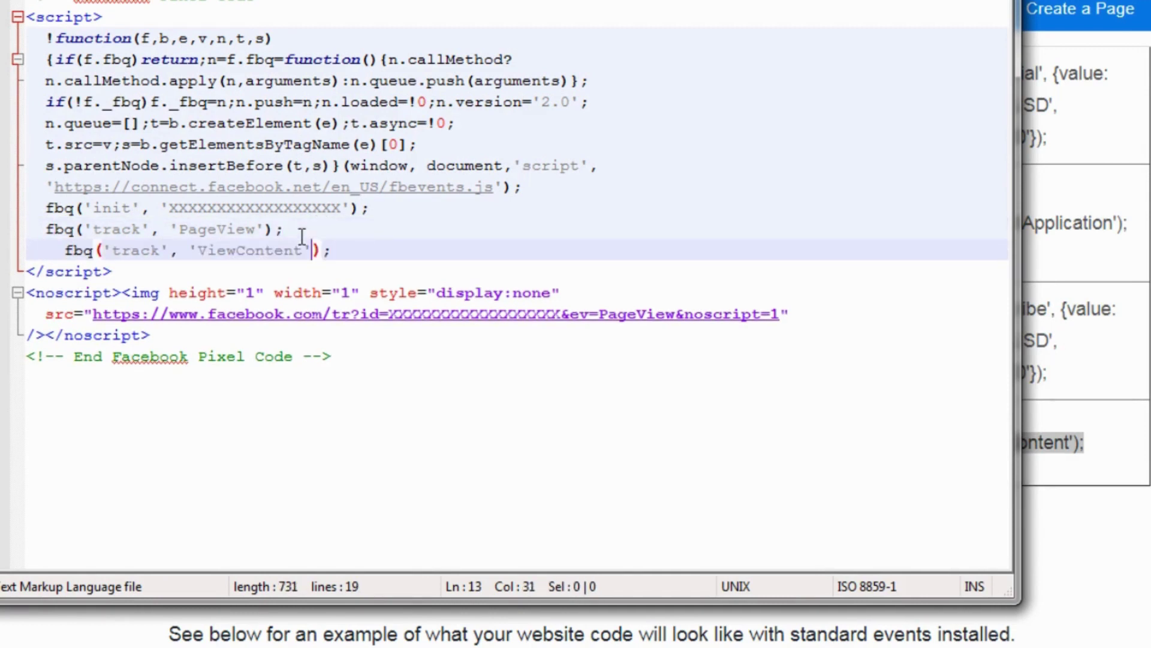
pyautogui.hotkey('ctrl', 'Left')
pyautogui.hotkey('ctrl', 'Left')
pyautogui.hotkey('ctrl', 'Left')
pyautogui.hotkey('ctrl', 'Left')
pyautogui.hotkey('ctrl', 'Left')
pyautogui.hotkey('ctrl', 'Left')
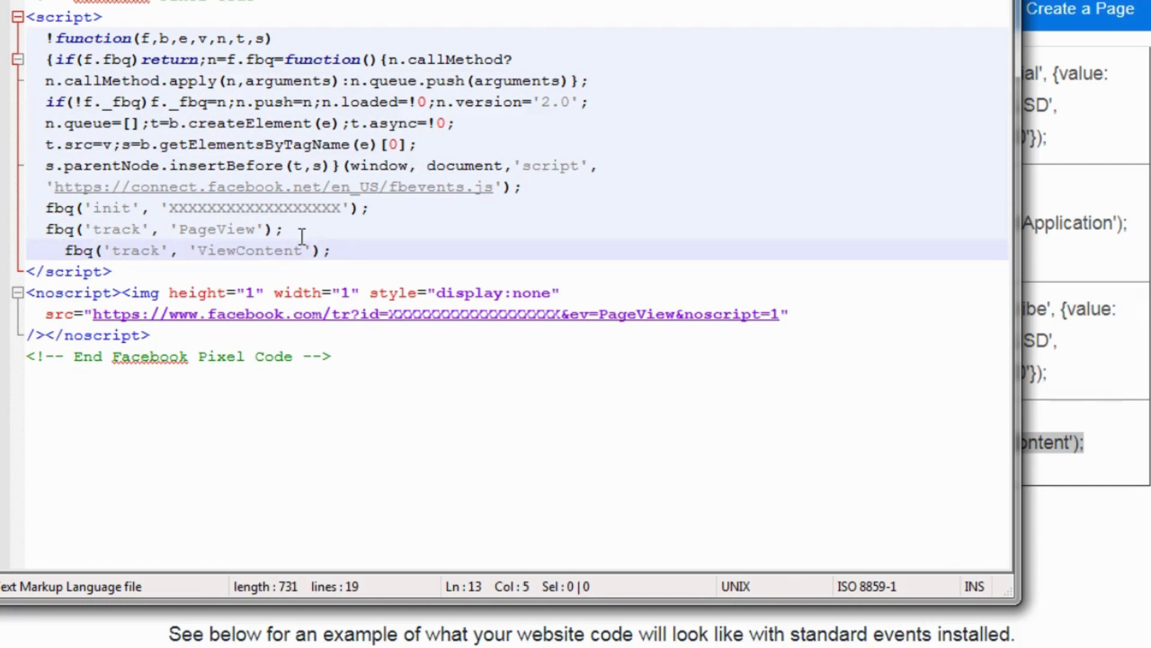
pyautogui.press('BackSpace')
# Step: Delete the PageView tracking line and its leftover blank line from the pixel code
pyautogui.tripleClick(303, 236)
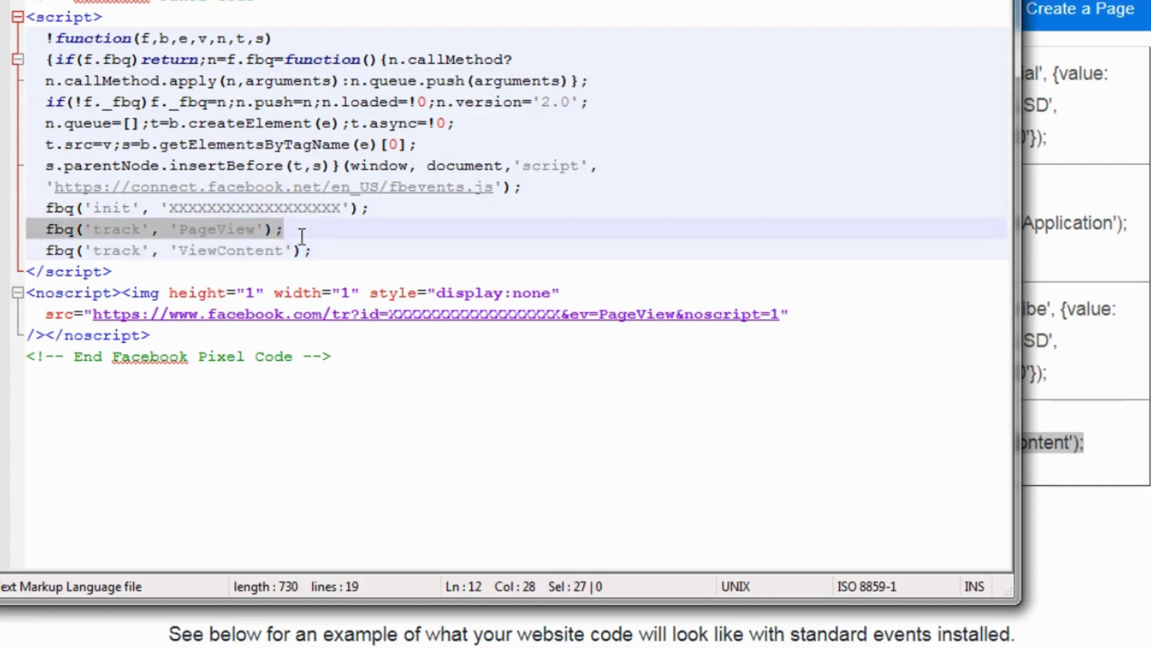
pyautogui.press('BackSpace')
pyautogui.press('BackSpace')
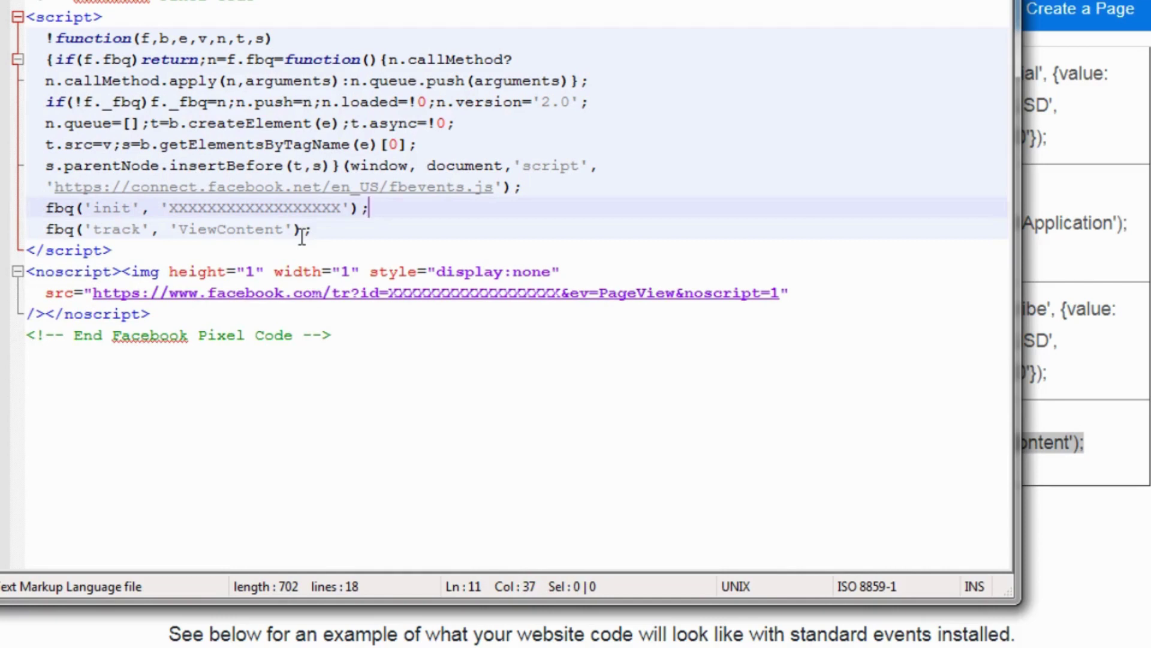
# Step: Replace the event name ViewContent with Lead in the pixel code's track line
pyautogui.press('Down')
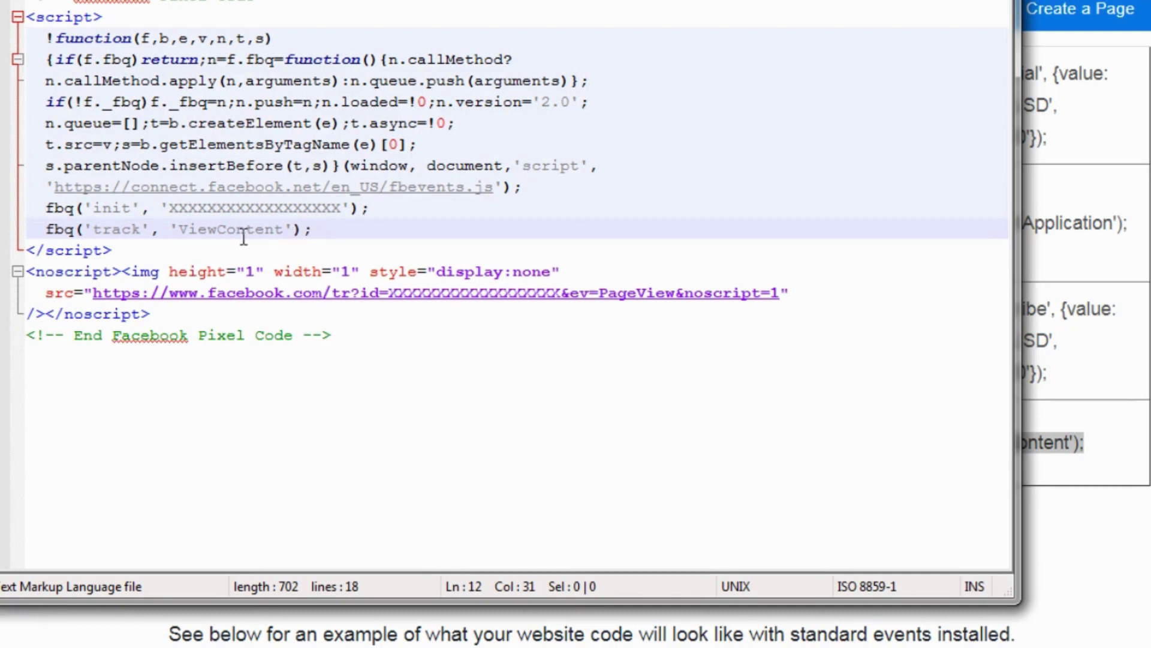
pyautogui.moveTo(179, 230); pyautogui.dragTo(290, 231)
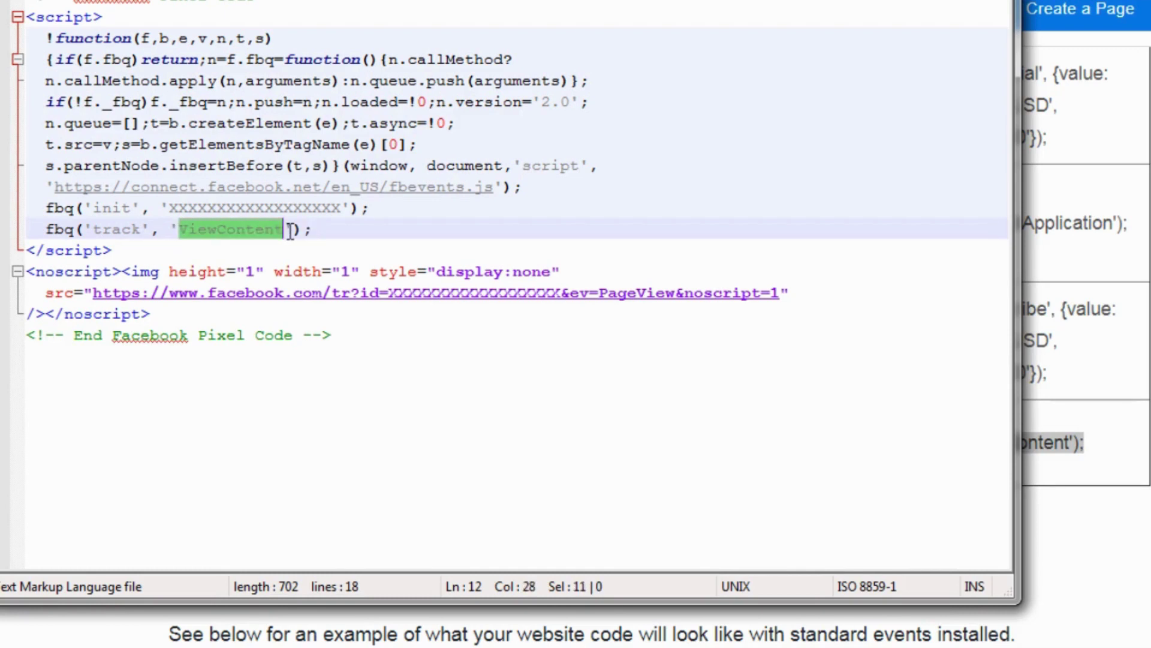
pyautogui.write('Lead')
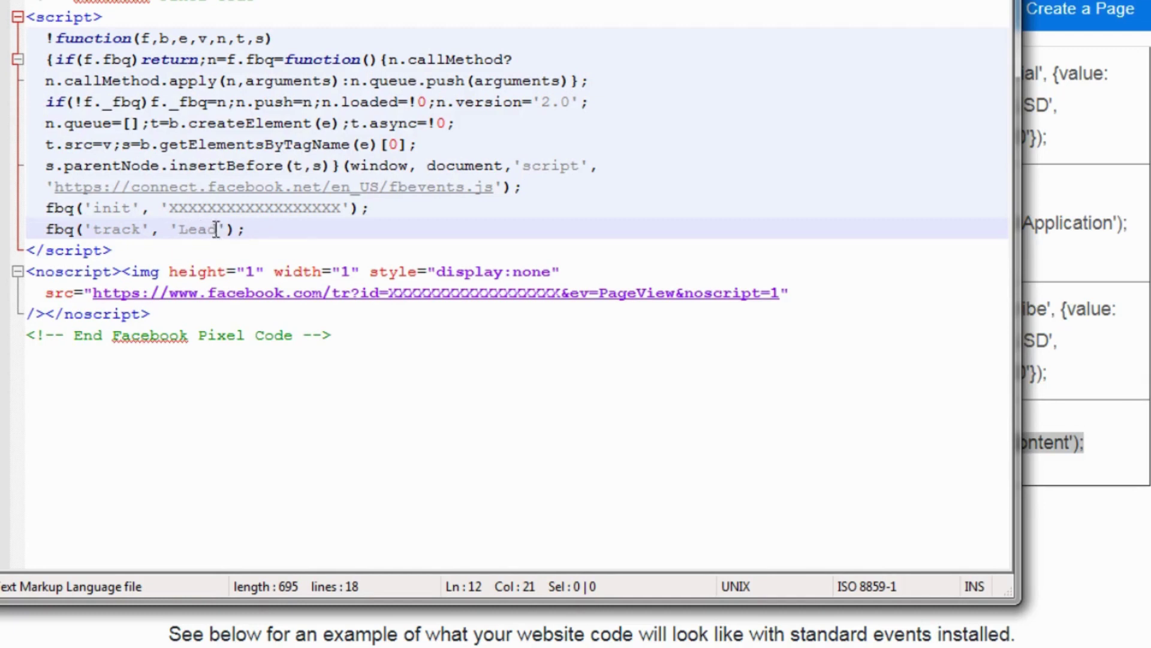
pyautogui.moveTo(216, 233); pyautogui.dragTo(179, 230)
pyautogui.click(246, 229)
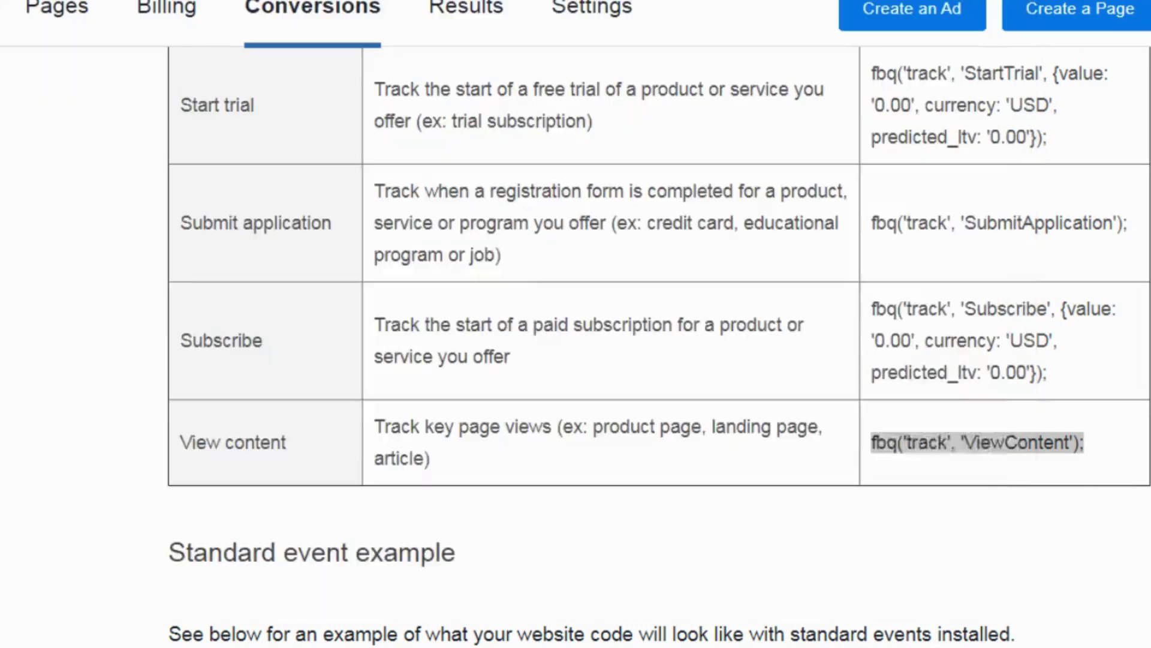
# Step: Copy the Purchase standard event code from the events table and replace the Lead line in Notepad++ with it, indented like the init line
pyautogui.click(681, 288)
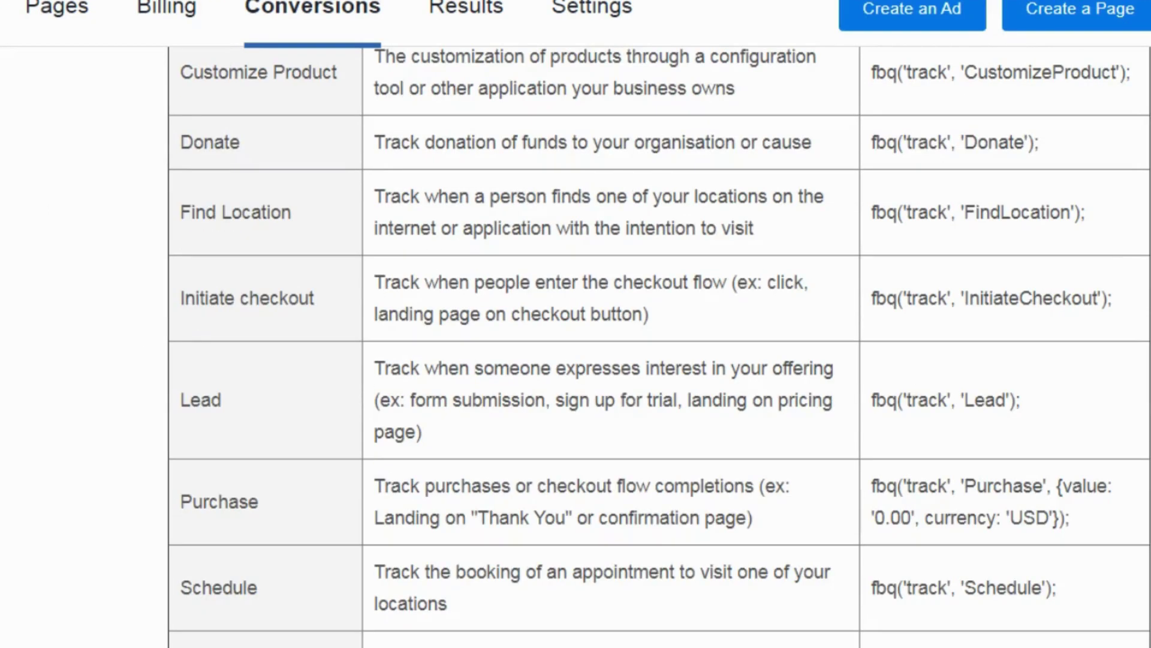
pyautogui.moveTo(1072, 518); pyautogui.dragTo(898, 486)
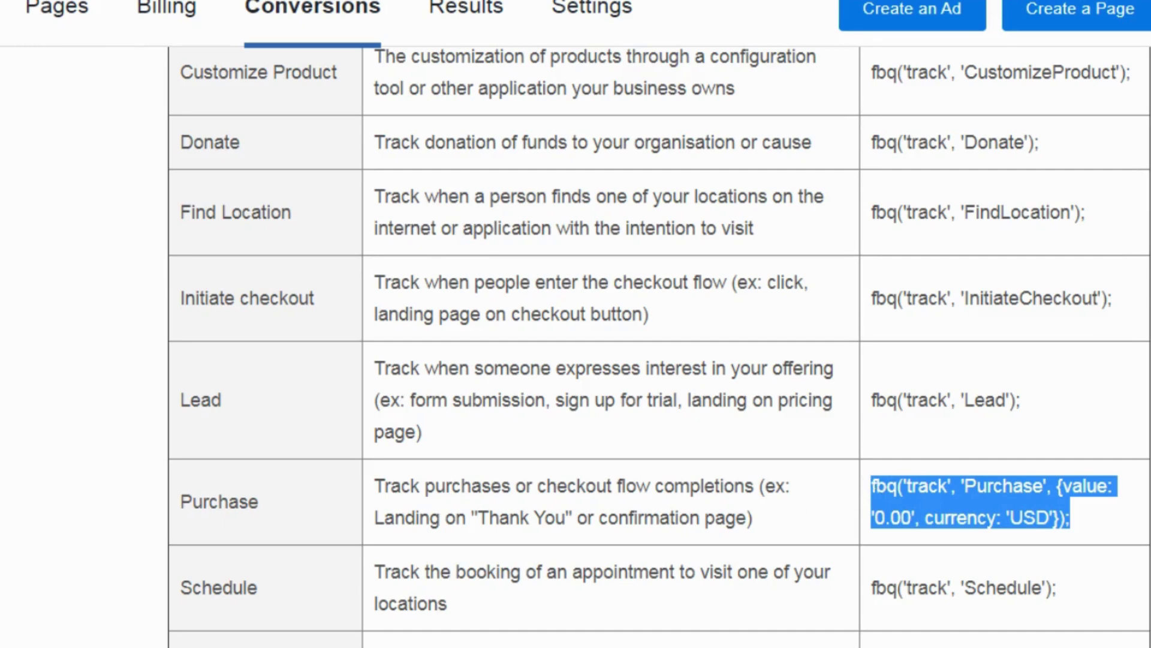
pyautogui.click(447, 620)
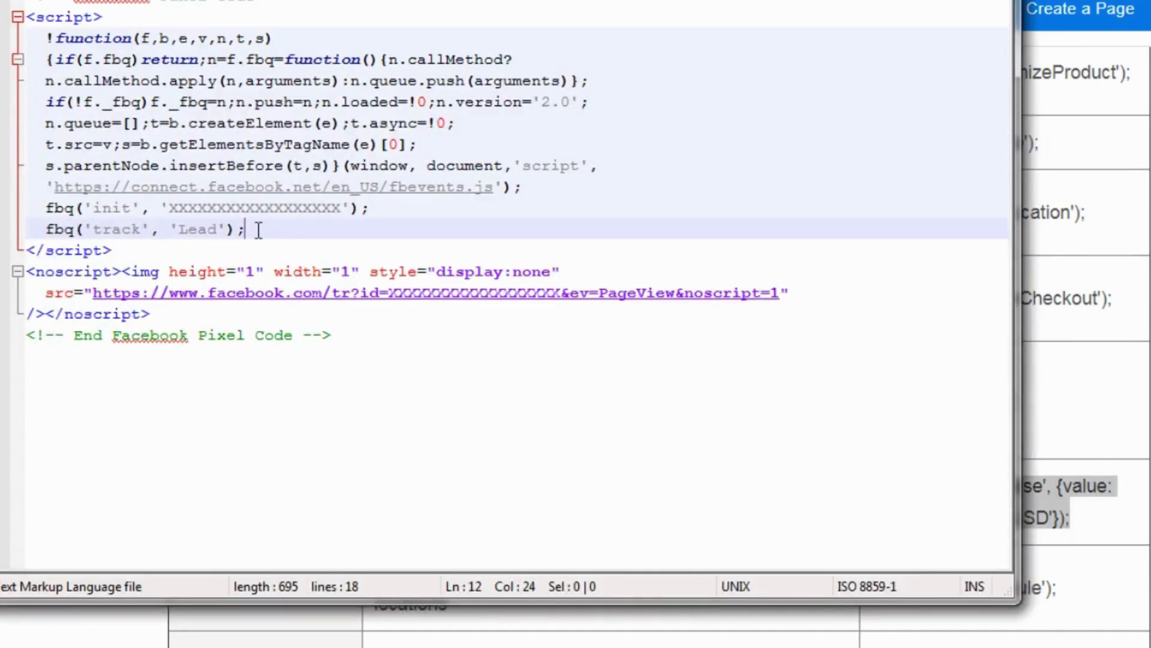
pyautogui.moveTo(246, 229); pyautogui.dragTo(24, 233)
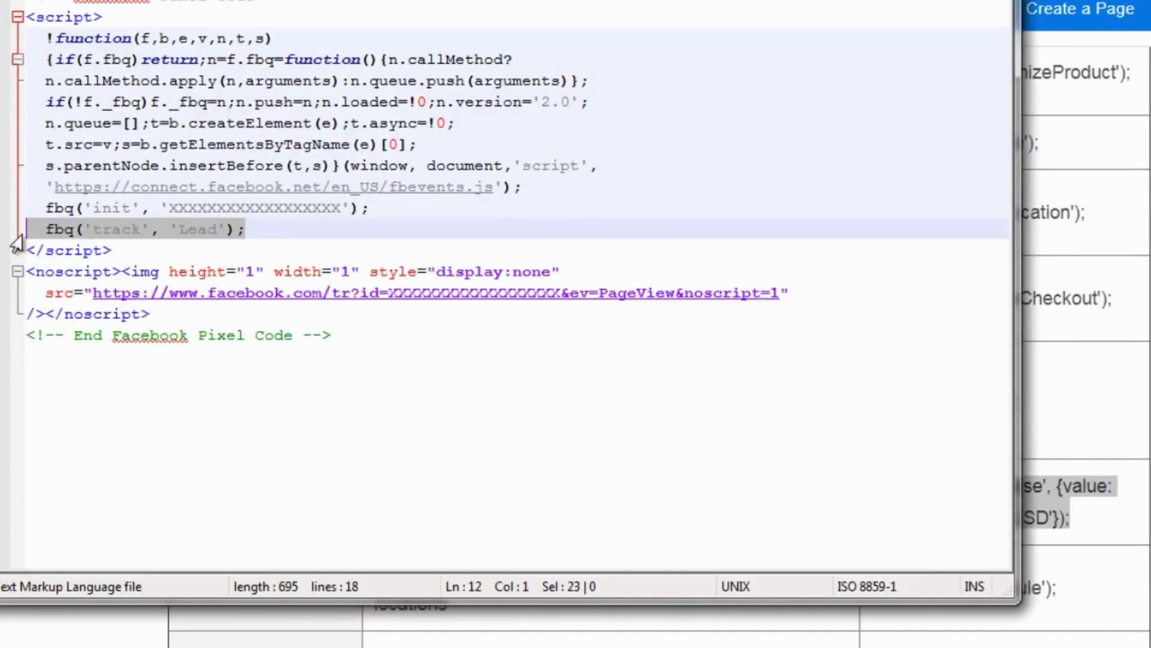
pyautogui.hotkey('ctrl', 'v')
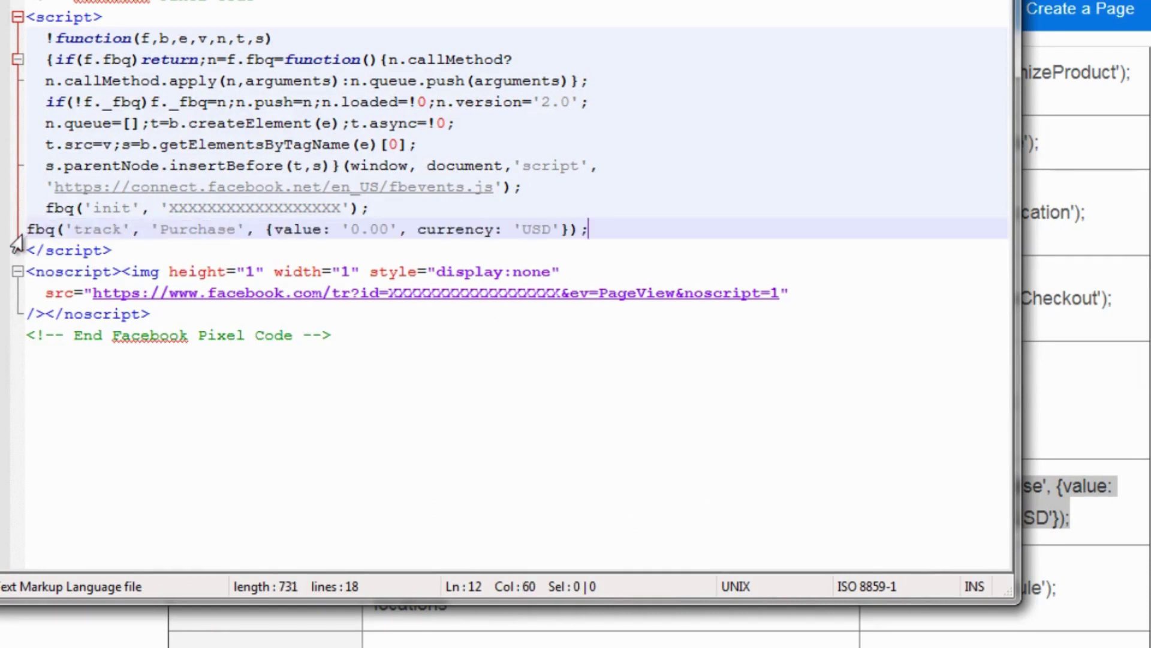
pyautogui.press('Home')
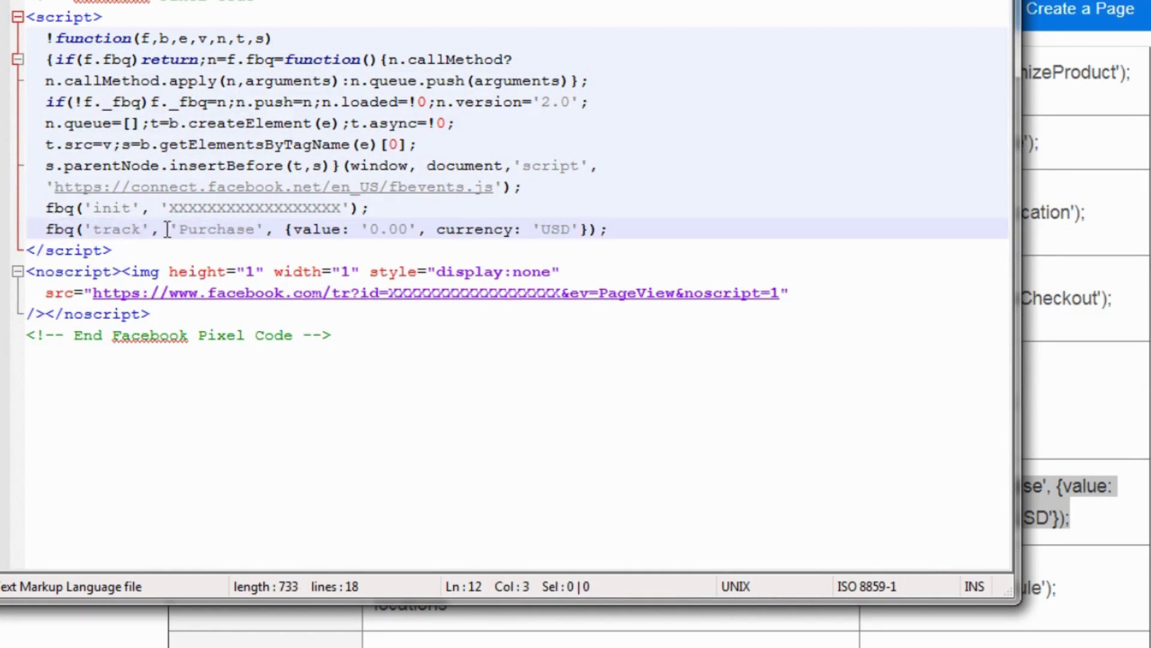
# Step: Set the value in the Purchase event line to 47.00, leaving the currency as USD
pyautogui.click(367, 231)
pyautogui.hotkey('shift', 'Right')
pyautogui.write('47')
pyautogui.press('Right')
pyautogui.press('Right')
pyautogui.press('Right')
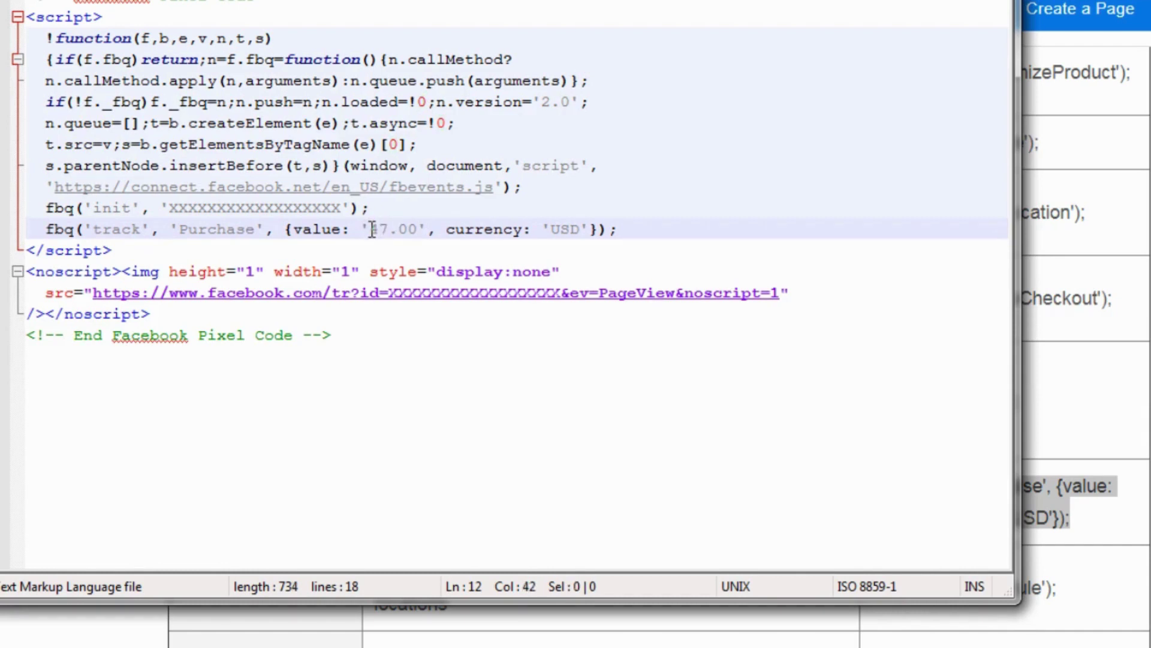
pyautogui.click(623, 229)
# Step: Copy the AddToCart event code from the standard events table in the browser and replace the Purchase line in Notepad++ with it
pyautogui.hotkey('alt', 'Tab')
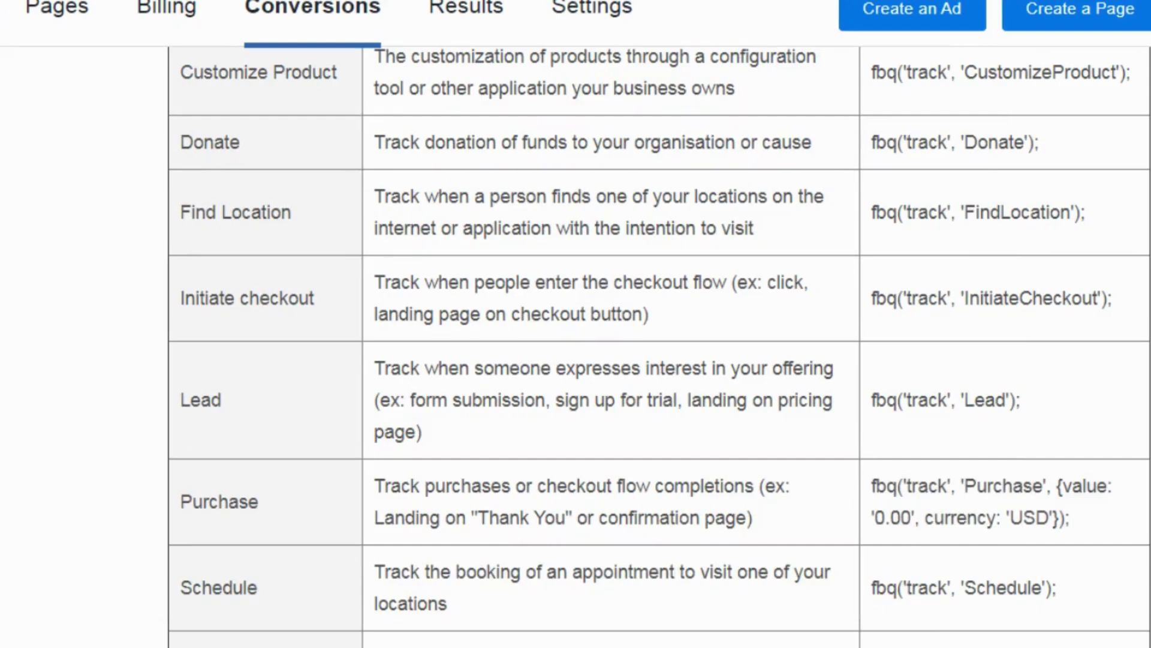
pyautogui.scroll(8, 660, 347)
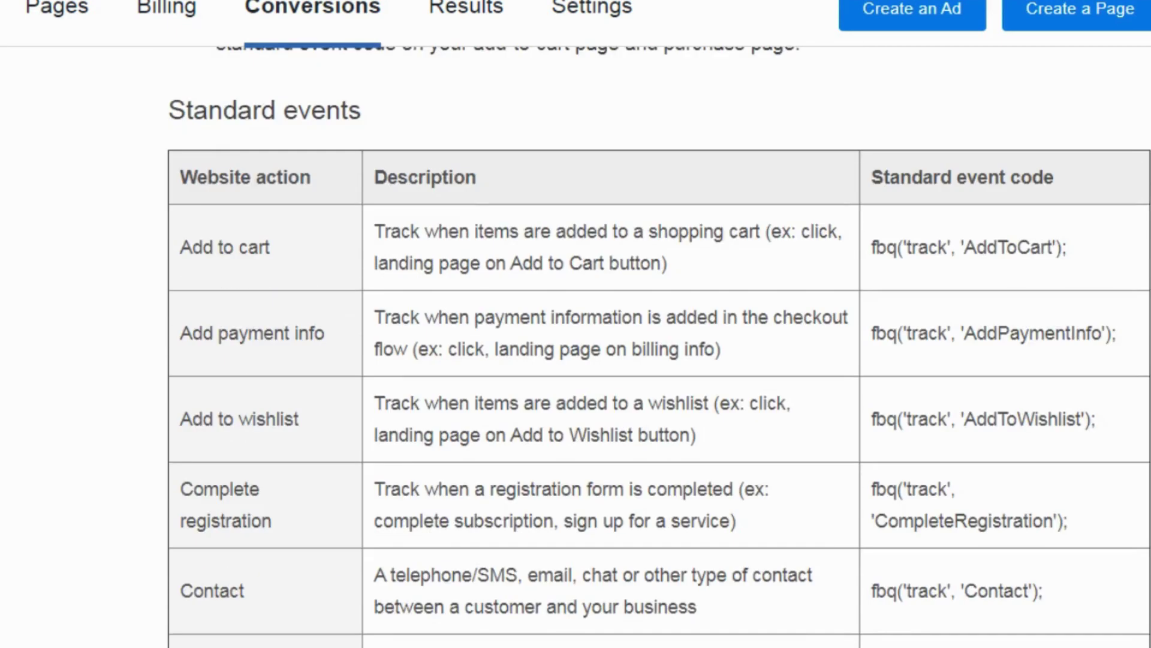
pyautogui.scroll(-2, 659, 347)
pyautogui.moveTo(451, 647)
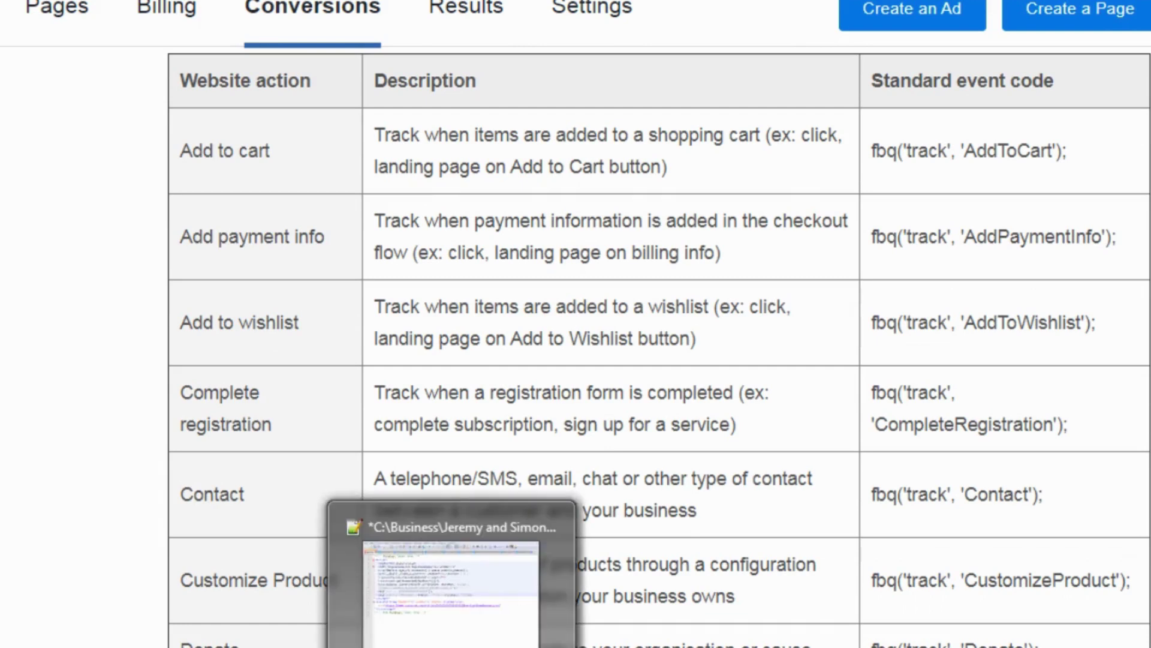
pyautogui.click(452, 594)
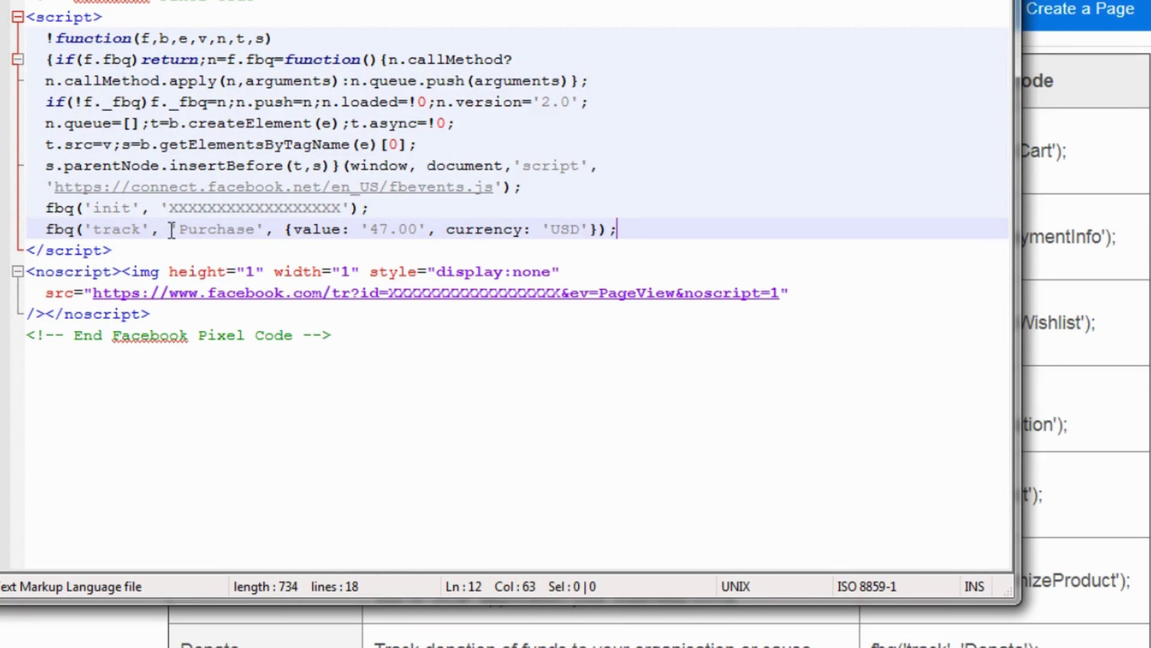
pyautogui.hotkey('alt', 'Tab')
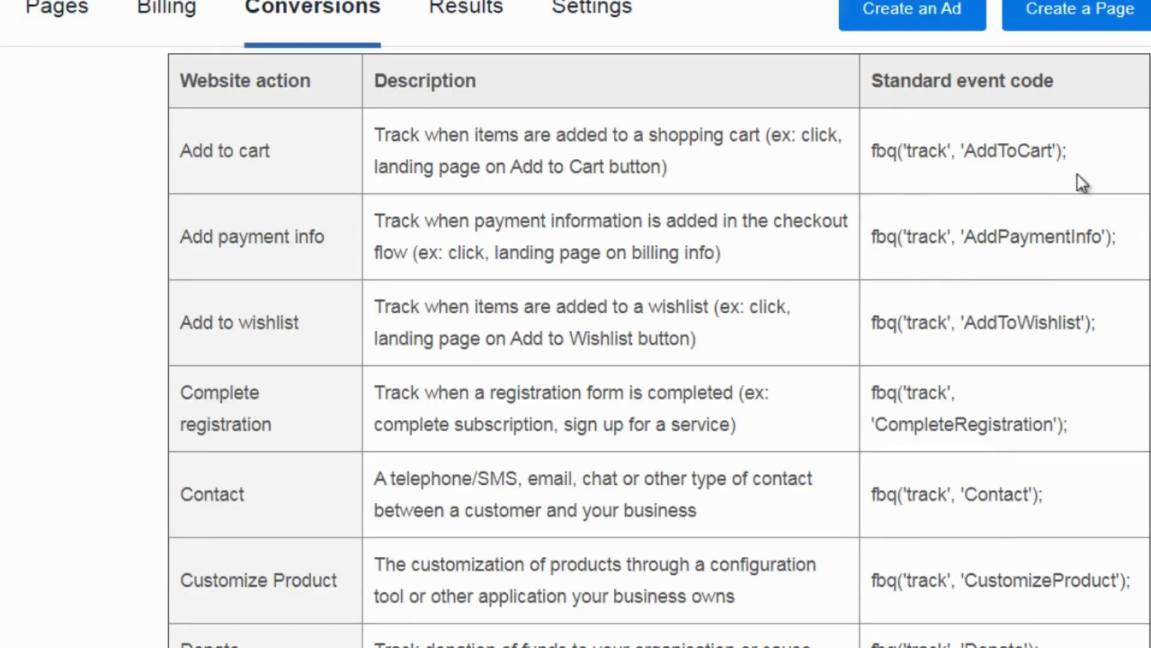
pyautogui.moveTo(1071, 153); pyautogui.dragTo(869, 170)
pyautogui.hotkey('ctrl', 'c')
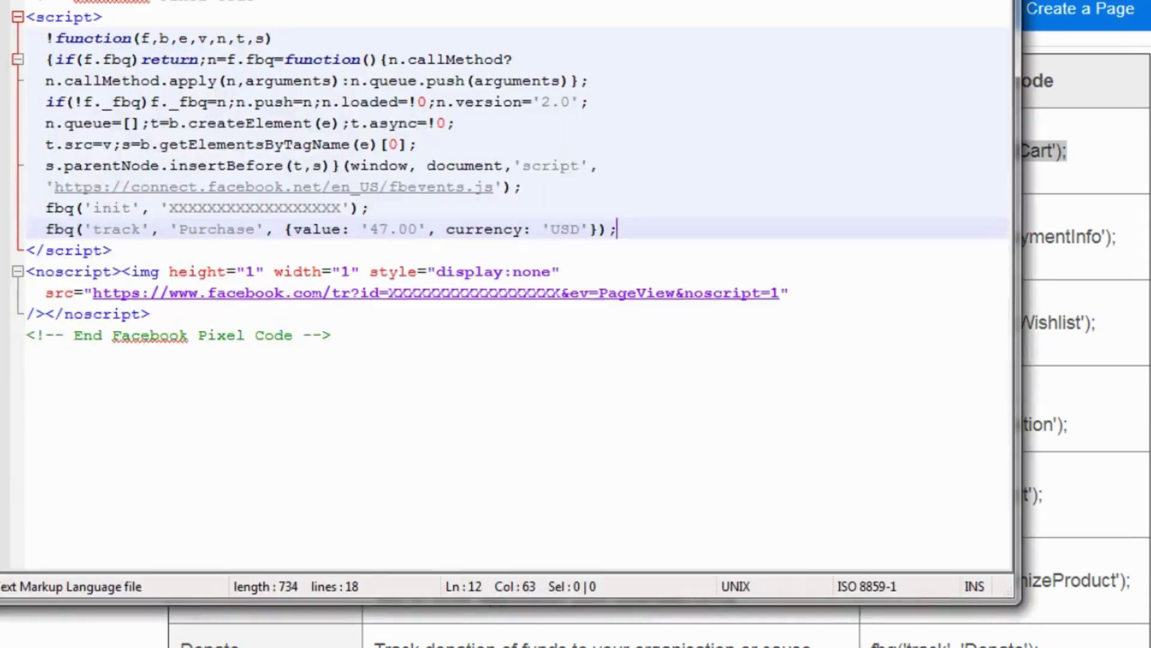
pyautogui.hotkey('alt', 'Tab')
pyautogui.moveTo(632, 233); pyautogui.dragTo(43, 237)
pyautogui.hotkey('ctrl', 'v')
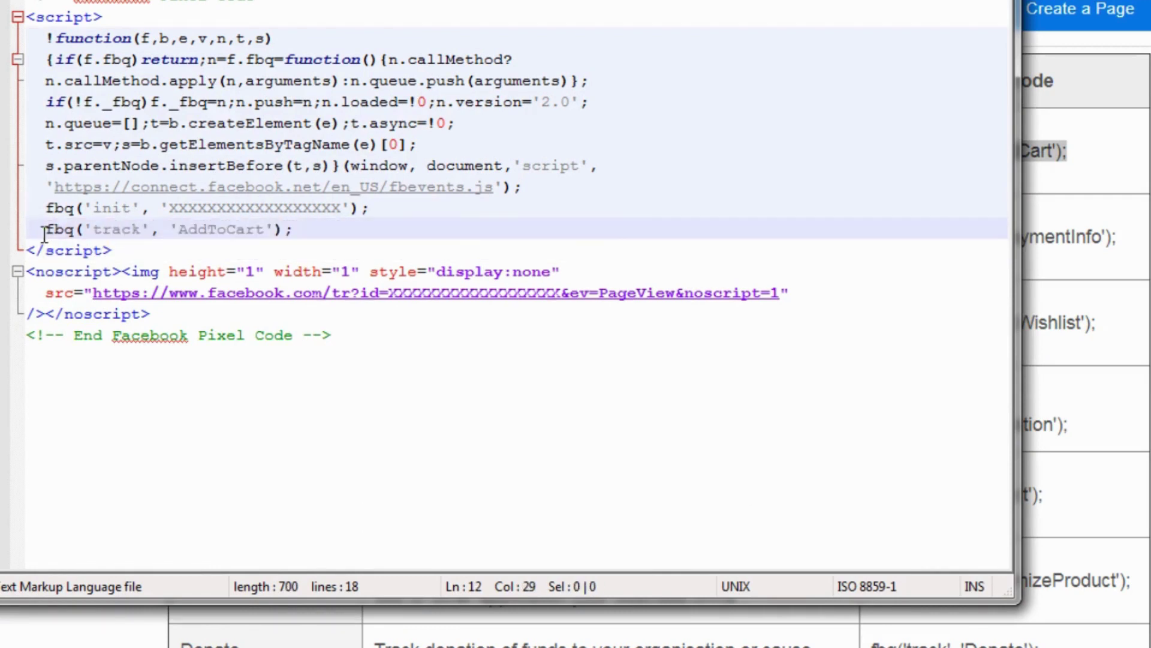
# Step: Replace the event name AddToCart with PageView in the pixel code's track line
pyautogui.press('Left')
pyautogui.press('Left')
pyautogui.press('Left')
pyautogui.press('BackSpace')
pyautogui.press('BackSpace')
pyautogui.press('BackSpace')
pyautogui.press('BackSpace')
pyautogui.press('BackSpace')
pyautogui.press('BackSpace')
pyautogui.press('BackSpace')
pyautogui.press('BackSpace')
pyautogui.press('BackSpace')
pyautogui.write('Page')
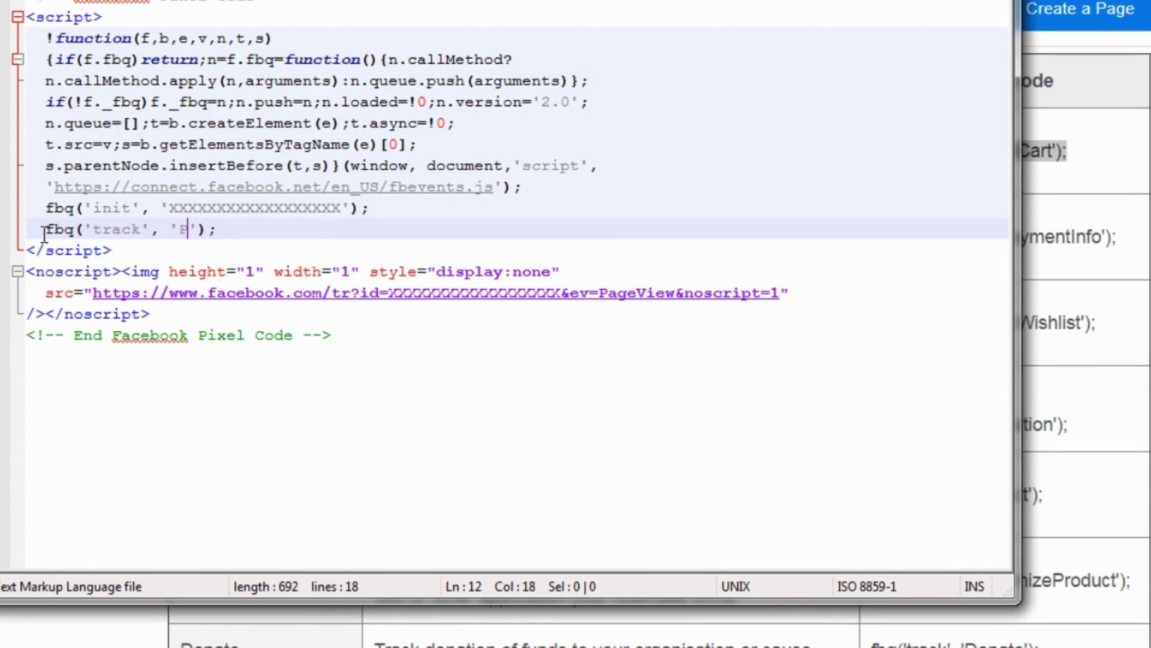
pyautogui.write('View')
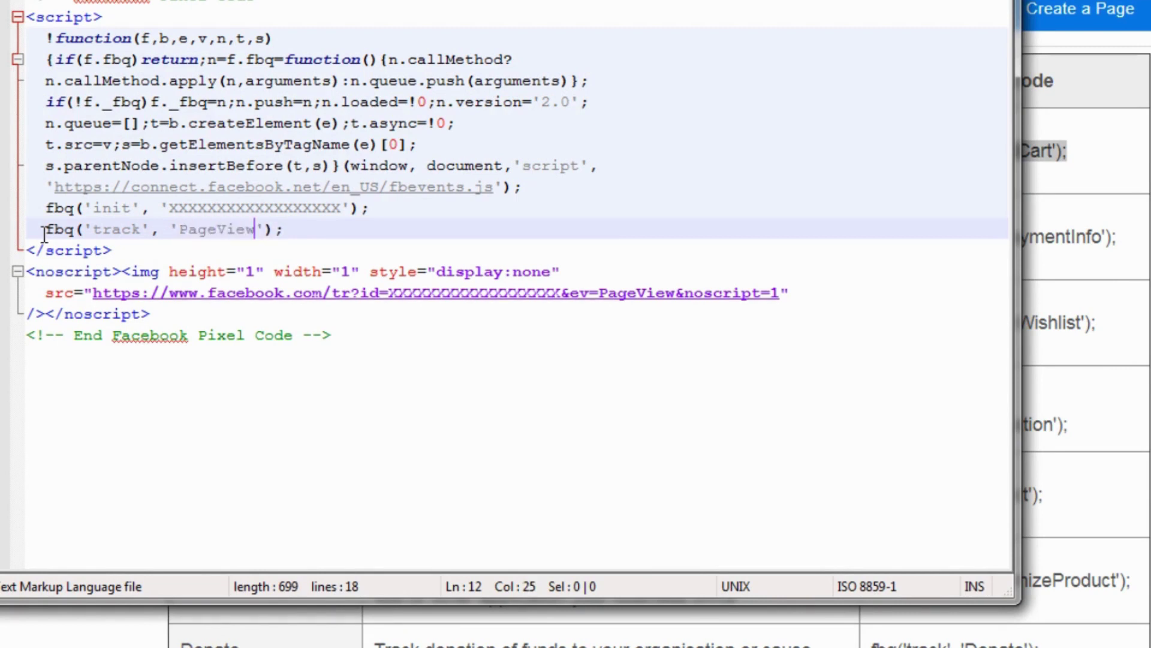
# Step: Replace the event name PageView with Lead in the pixel code's track line, and highlight that line
pyautogui.click(45, 234)
pyautogui.hotkey('shift', 'End')
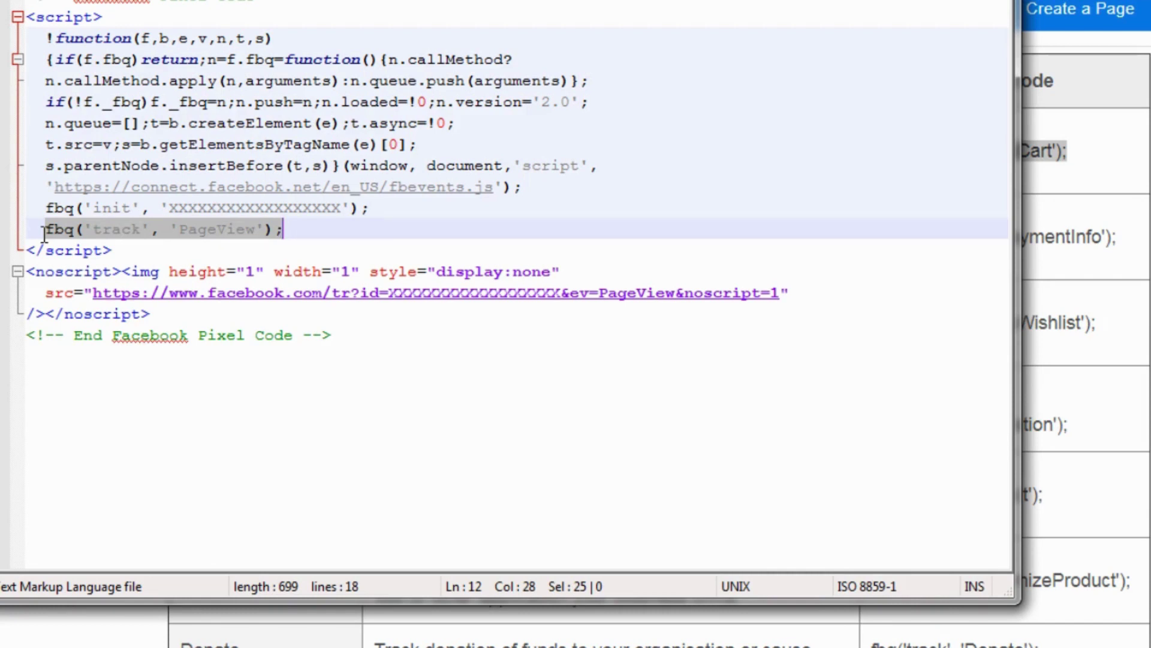
pyautogui.press('End')
pyautogui.press('Left')
pyautogui.press('Left')
pyautogui.press('Left')
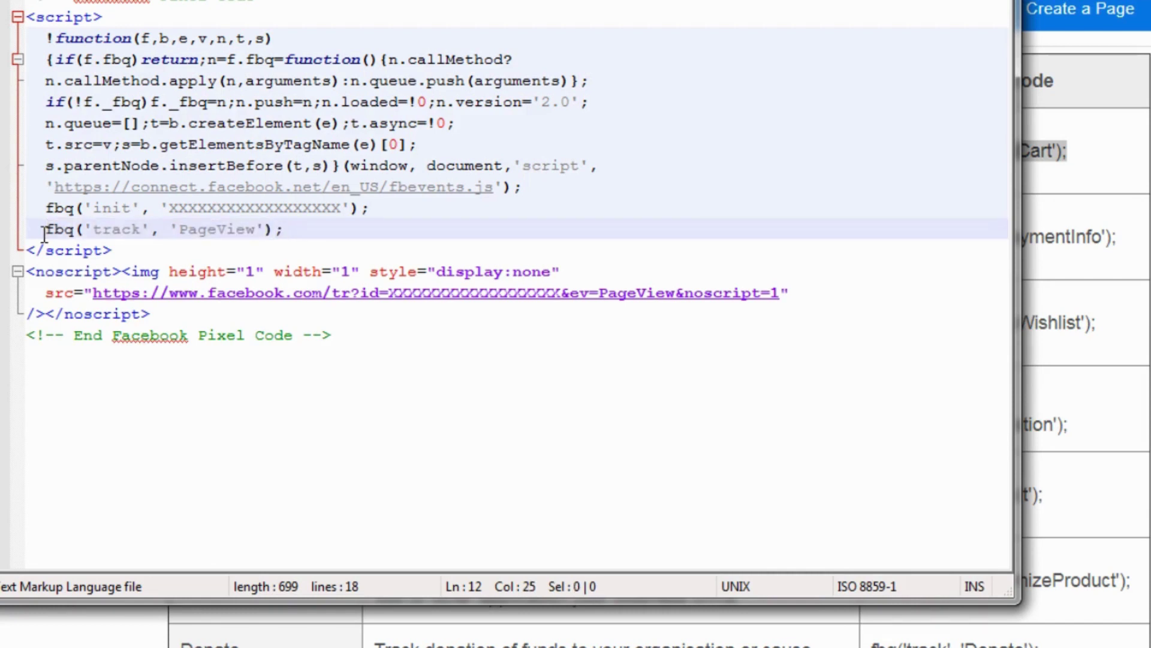
pyautogui.hotkey('ctrl', 'shift', 'Left')
pyautogui.write('Lead')
pyautogui.moveTo(234, 230); pyautogui.dragTo(27, 237)
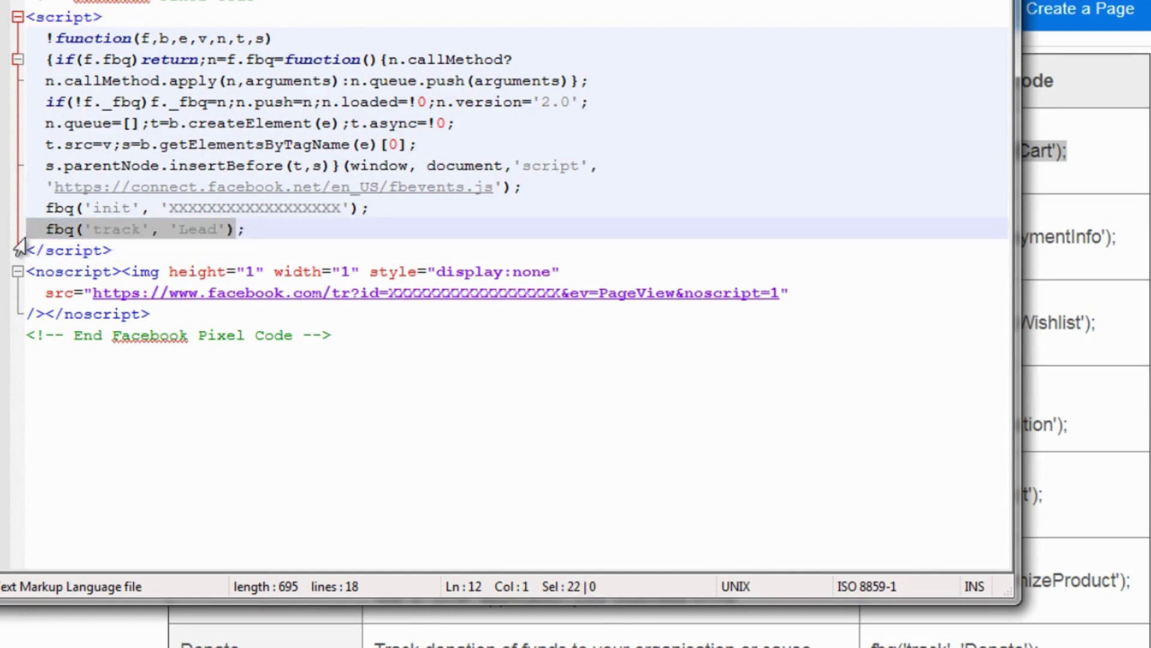
pyautogui.click(360, 329)
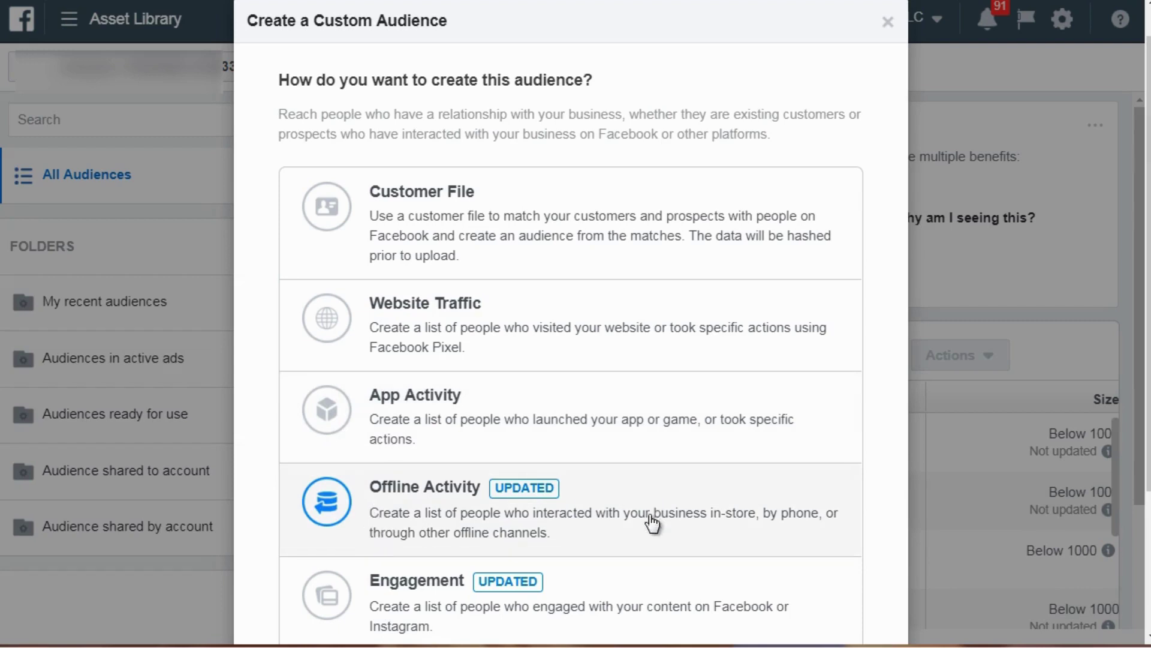
# Step: Review the source options for creating a Custom Audience, down to Engagement
pyautogui.scroll(-3, 652, 524)
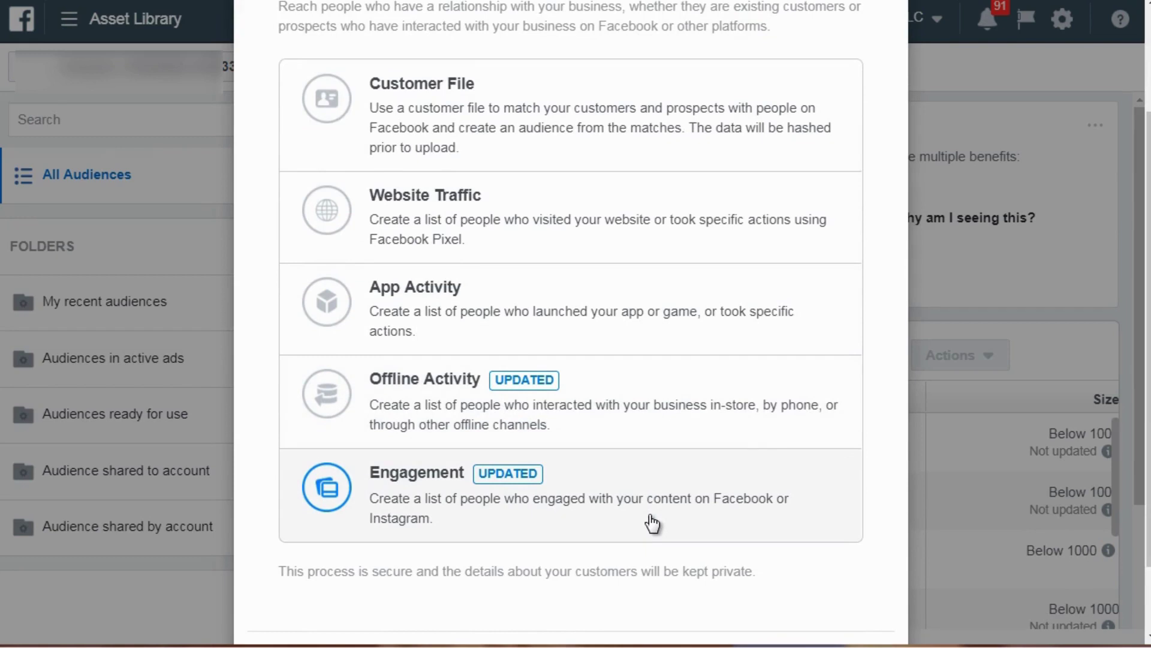